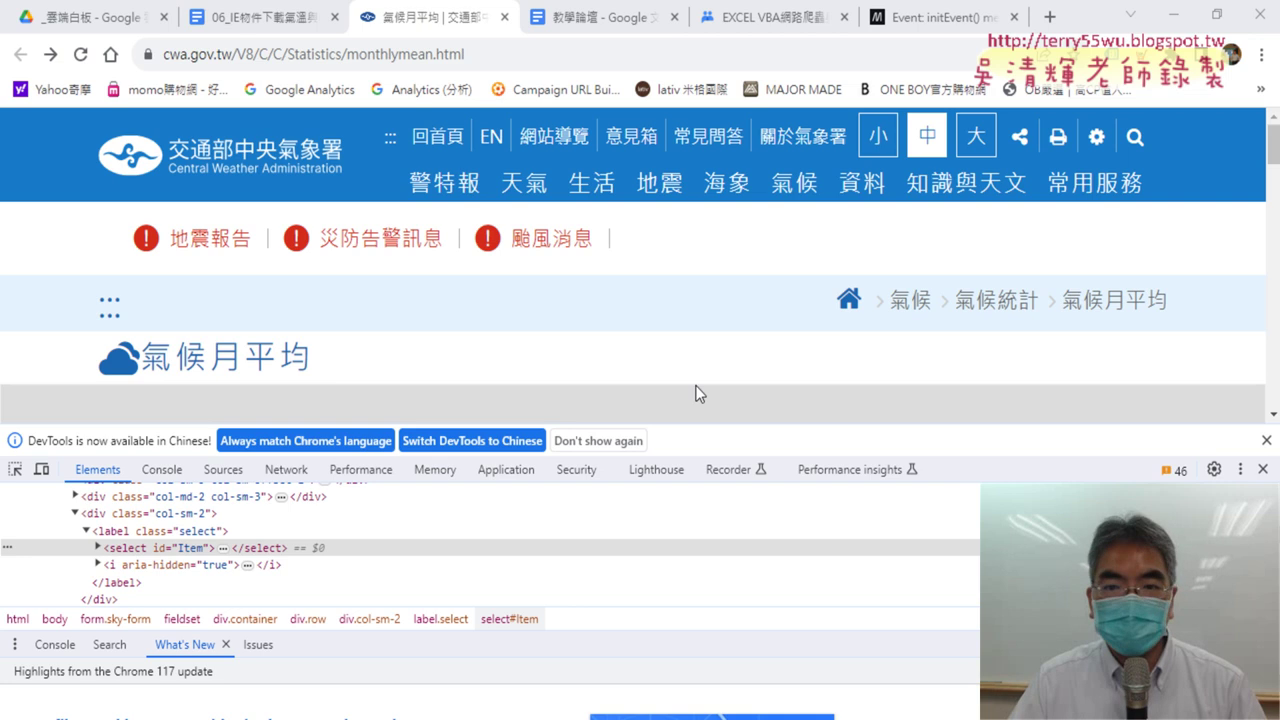
- Close DevTools and open the 降水量(平均) statistics dropdown, pointing out the 氣溫 option
{"action": "left_click", "coordinate": [1264, 470]}
{"action": "scroll", "coordinate": [1043, 443], "scroll_direction": "down", "scroll_amount": 5}
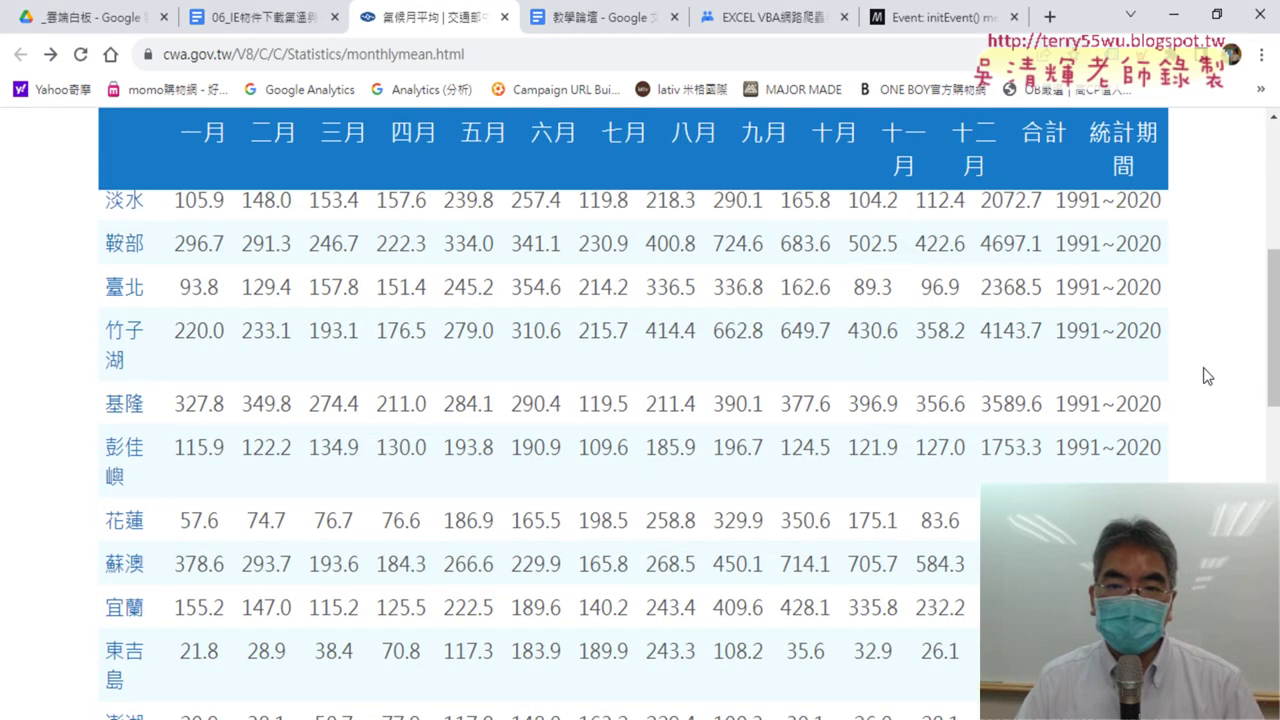
{"action": "scroll", "coordinate": [1207, 375], "scroll_direction": "up", "scroll_amount": 1}
{"action": "scroll", "coordinate": [728, 232], "scroll_direction": "up", "scroll_amount": 2}
{"action": "left_click", "coordinate": [728, 232]}
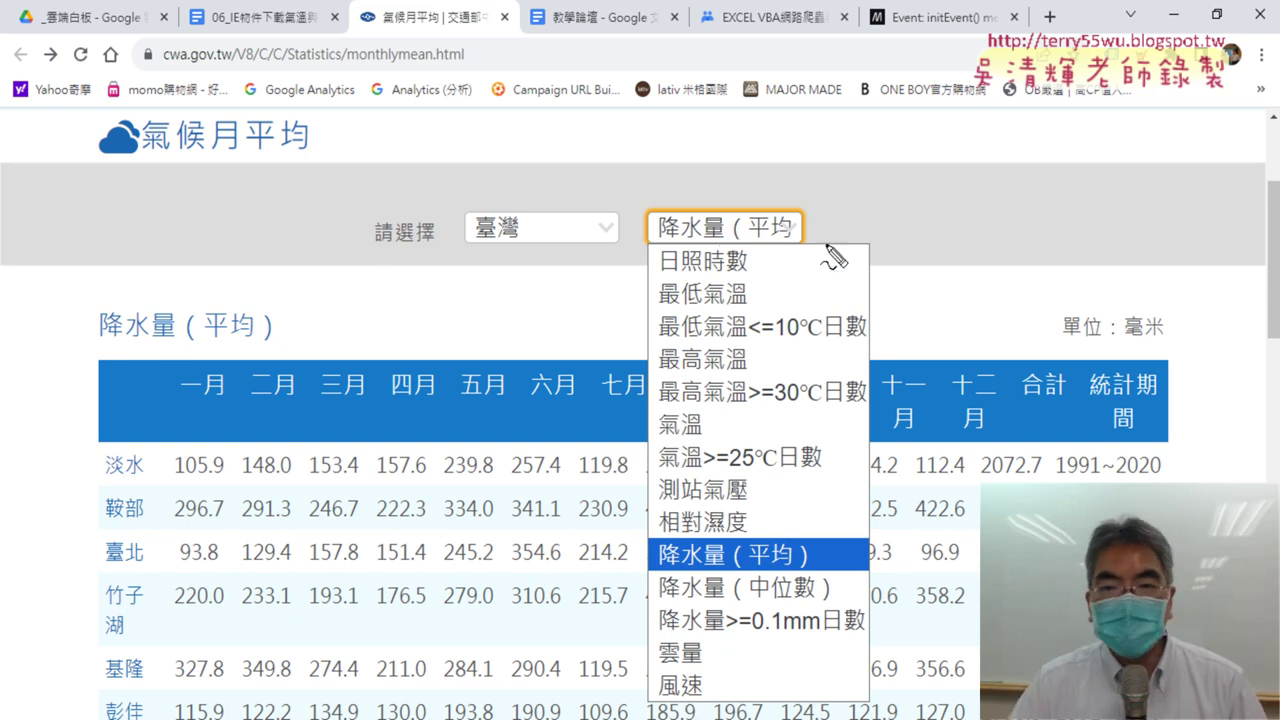
{"action": "mouse_move", "coordinate": [705, 418]}
{"action": "left_mouse_down"}
{"action": "mouse_move", "coordinate": [632, 574]}
{"action": "mouse_move", "coordinate": [645, 562]}
{"action": "mouse_move", "coordinate": [735, 569]}
{"action": "left_mouse_up"}
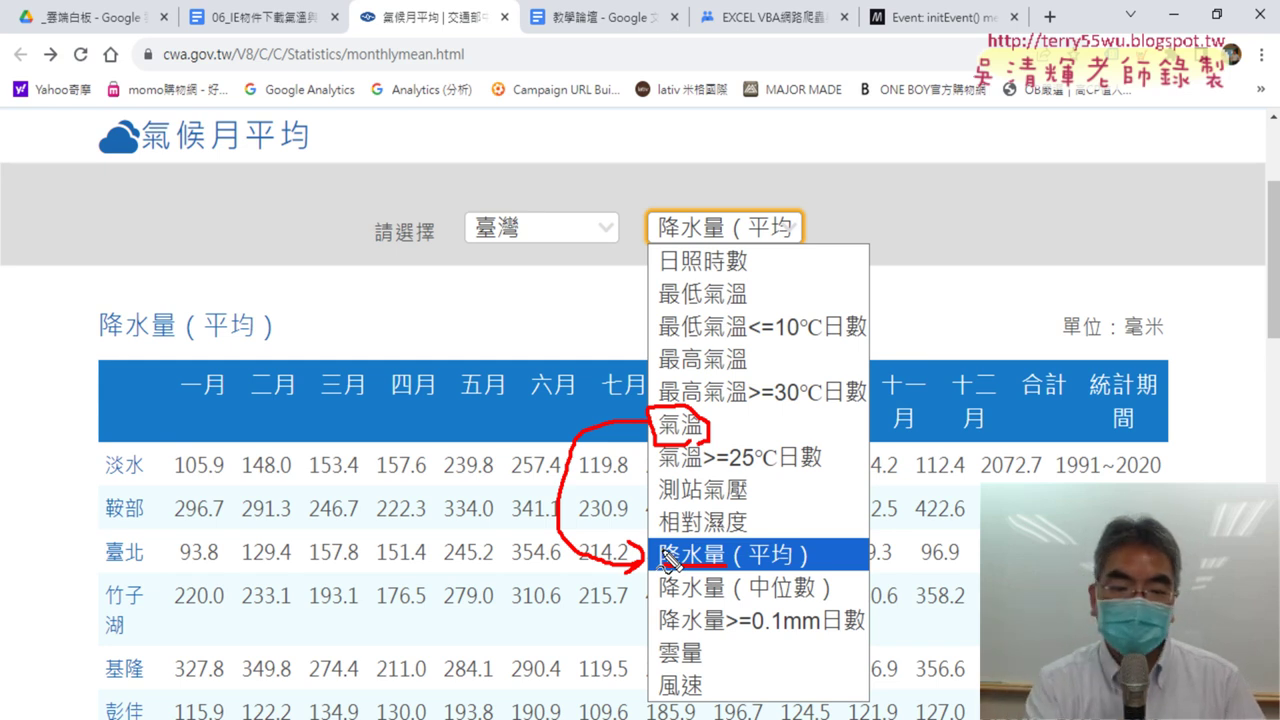
- Dismiss the list, then reopen it and choose 氣溫 to show monthly temperature averages
{"action": "left_click", "coordinate": [663, 551]}
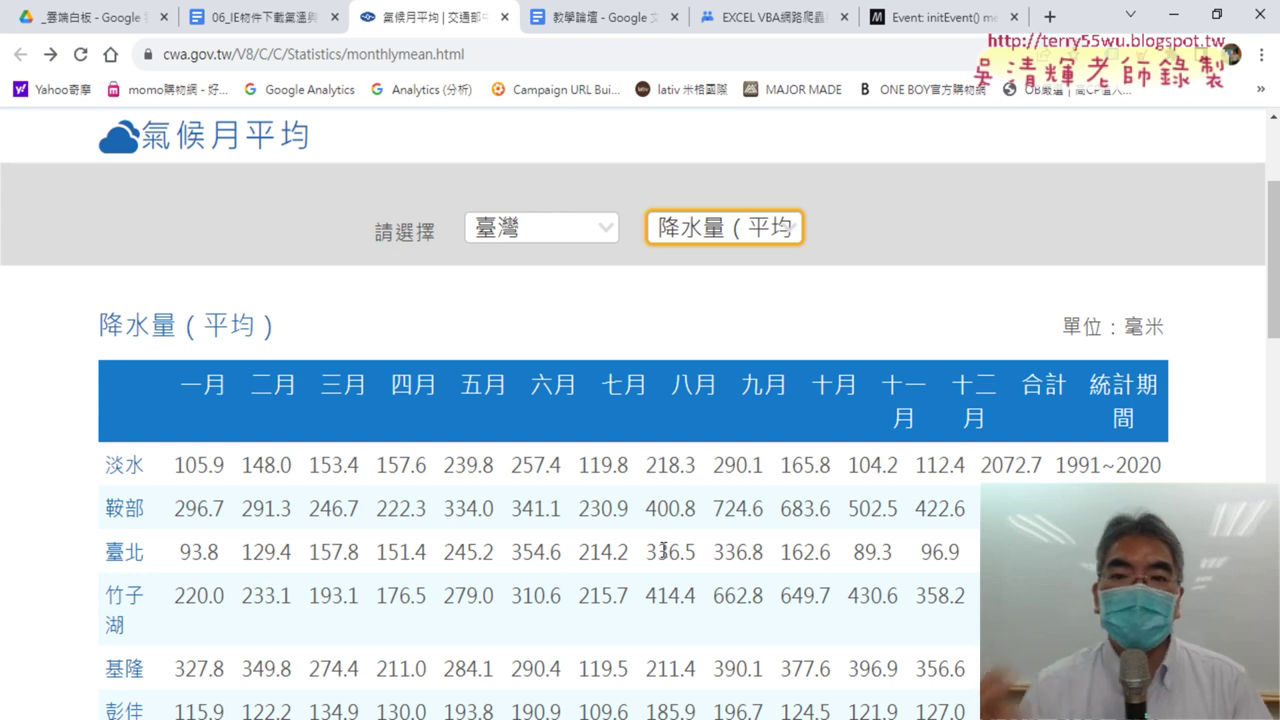
{"action": "left_click", "coordinate": [692, 230]}
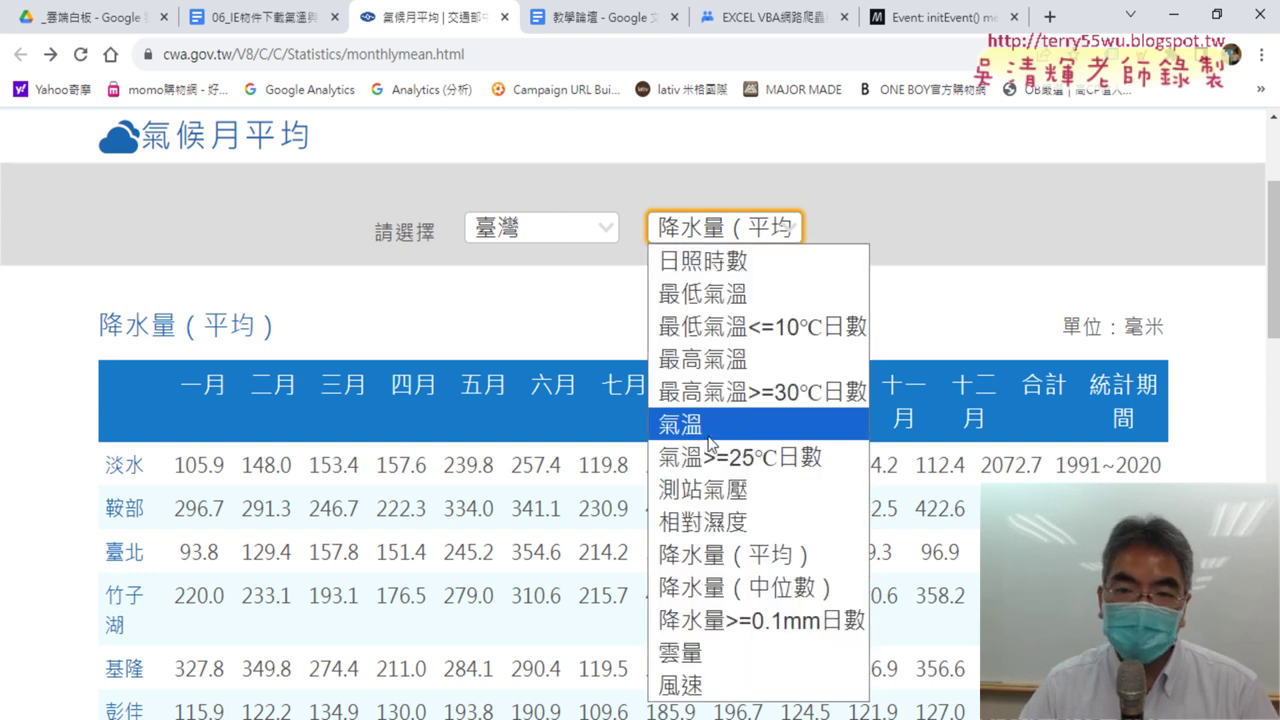
{"action": "left_click", "coordinate": [710, 443]}
- Inspect the statistic dropdown and expand its select id="Item" node in the Elements panel
{"action": "right_click", "coordinate": [723, 225]}
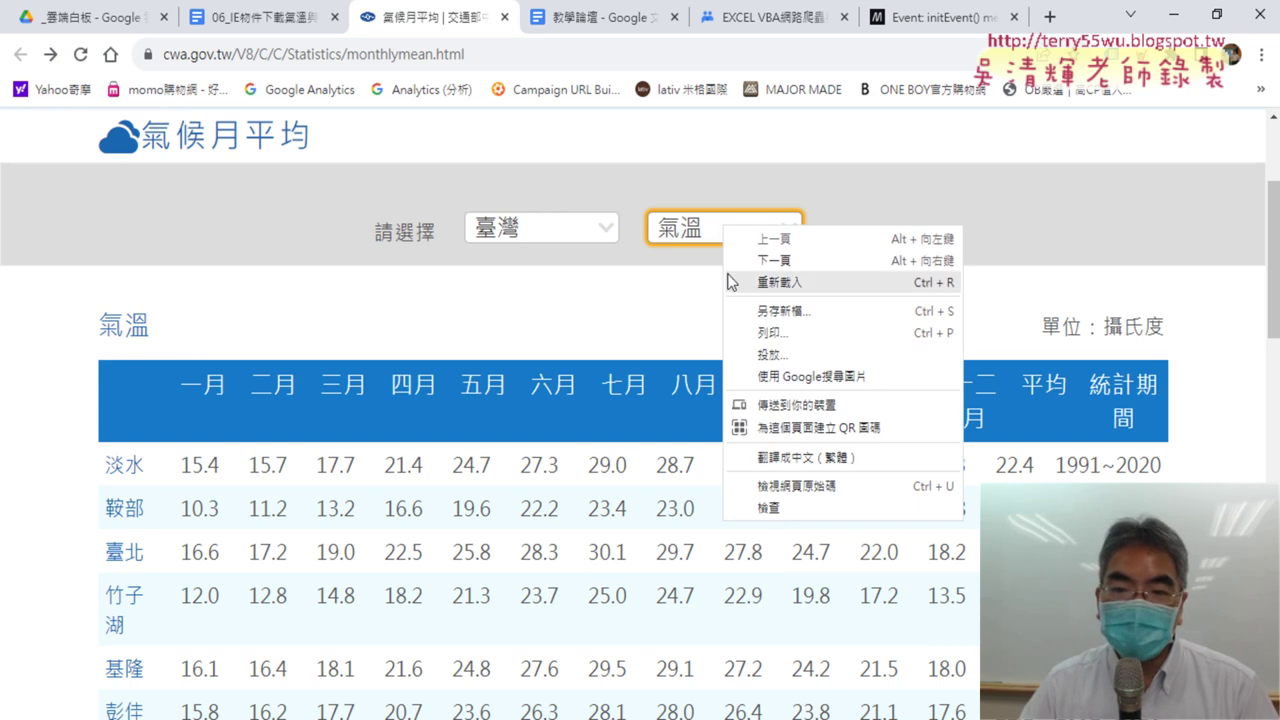
{"action": "left_click", "coordinate": [762, 507]}
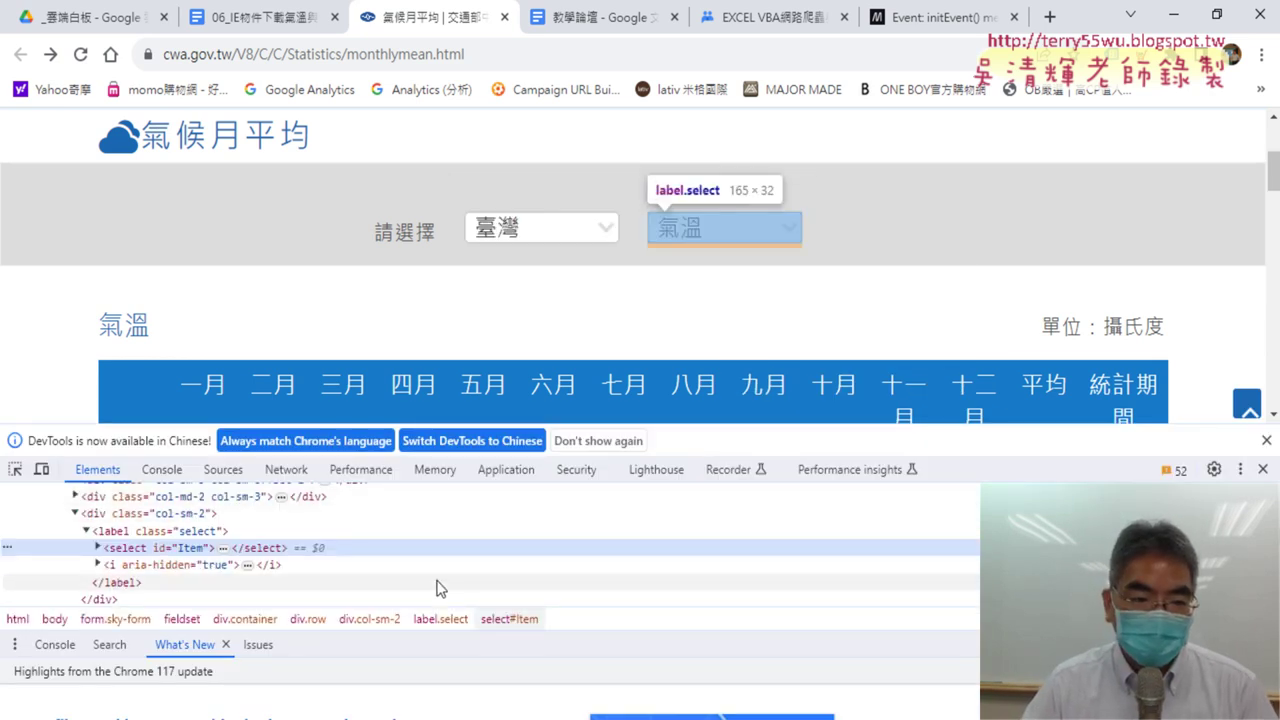
{"action": "left_click", "coordinate": [98, 548]}
{"action": "scroll", "coordinate": [98, 551], "scroll_direction": "down", "scroll_amount": 2}
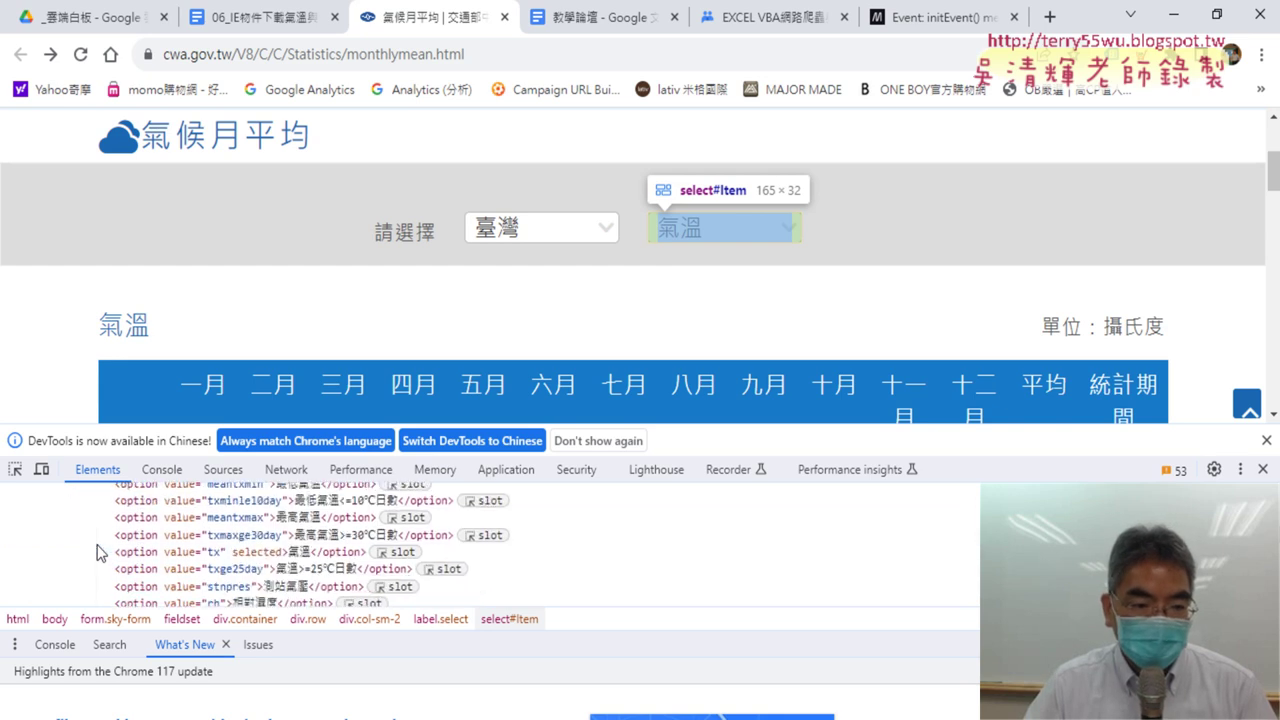
{"action": "scroll", "coordinate": [120, 553], "scroll_direction": "up", "scroll_amount": 2}
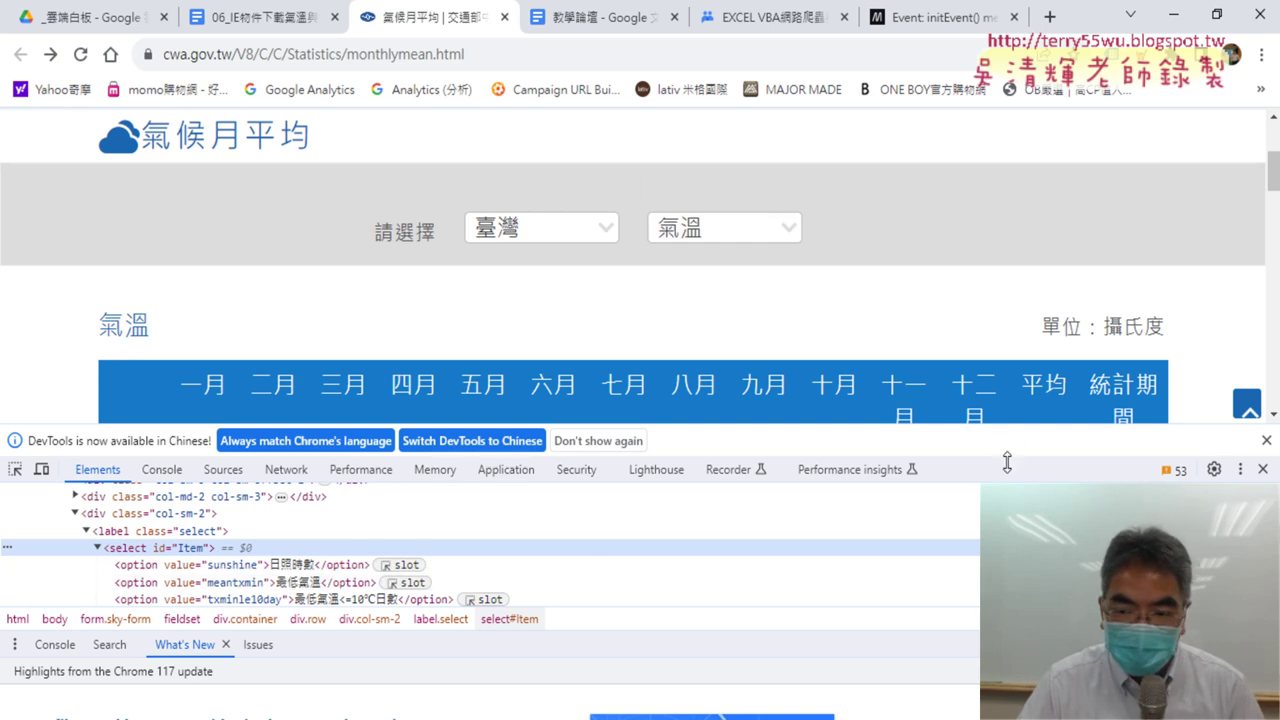
- Enlarge the DevTools panel and select the option value="precp" (average rainfall) row
{"action": "left_click_drag", "start_coordinate": [1007, 461], "coordinate": [1012, 294]}
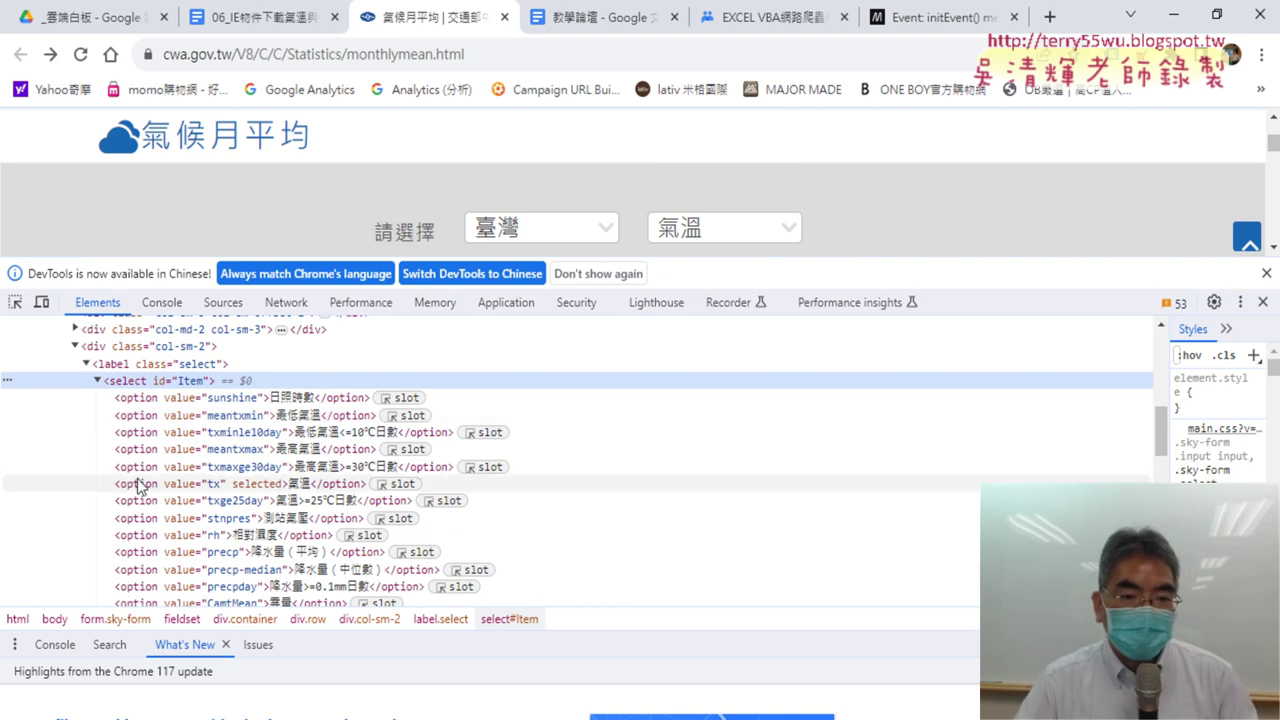
{"action": "scroll", "coordinate": [134, 512], "scroll_direction": "down", "scroll_amount": 4}
{"action": "scroll", "coordinate": [134, 512], "scroll_direction": "up", "scroll_amount": 2}
{"action": "scroll", "coordinate": [137, 509], "scroll_direction": "up", "scroll_amount": 2}
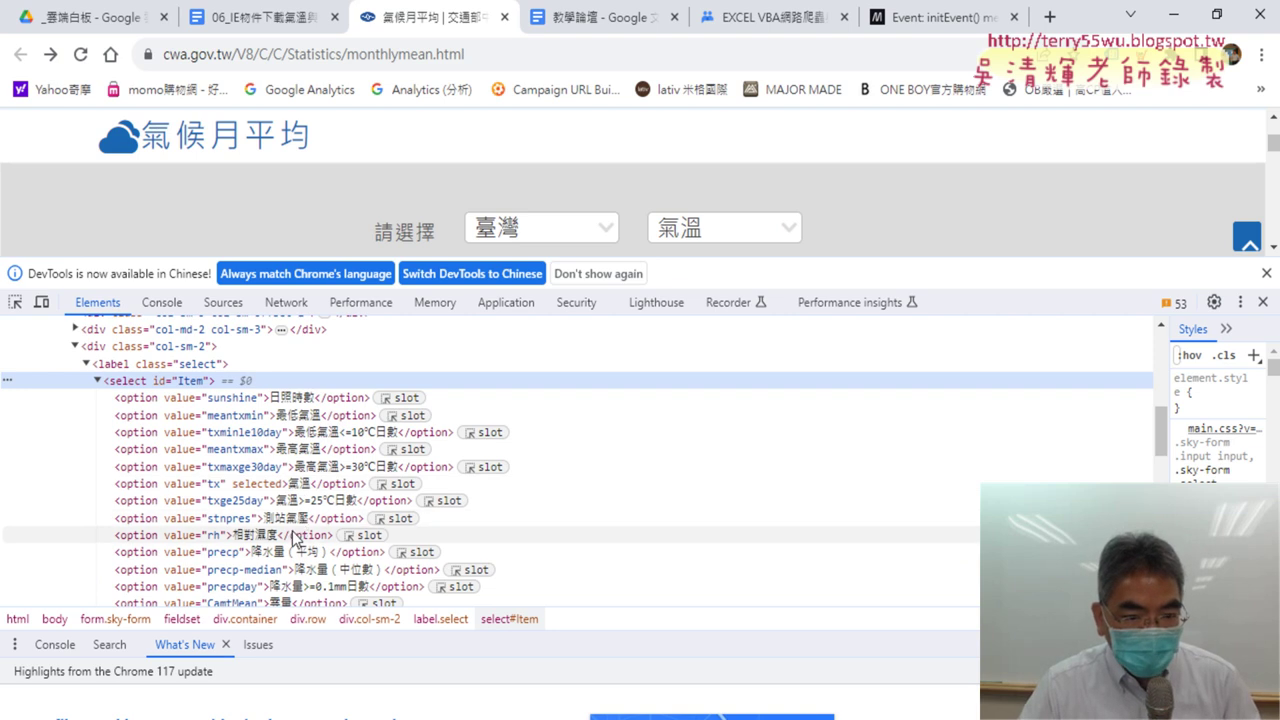
{"action": "left_click", "coordinate": [128, 555]}
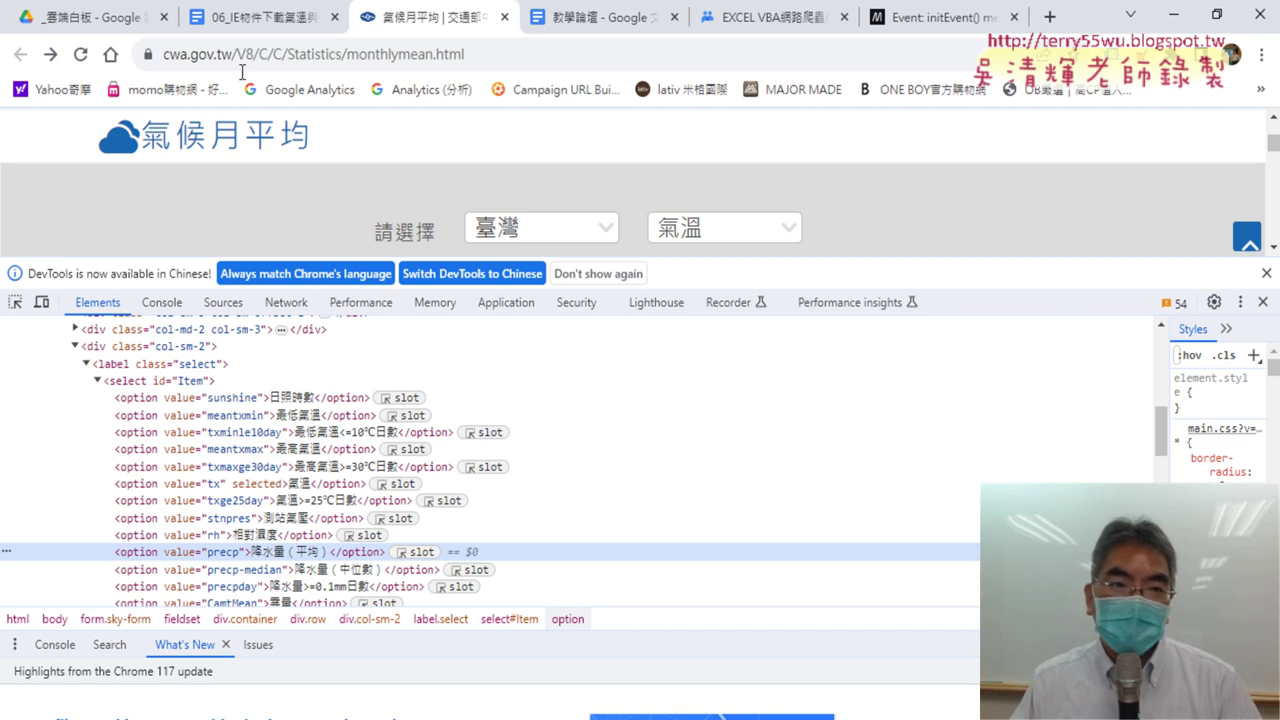
- In the 06_IE物件下載氣溫與降雨量 notes, find Sub 下載降雨量() and select its yellow rainfall-switching block
{"action": "left_click", "coordinate": [260, 18]}
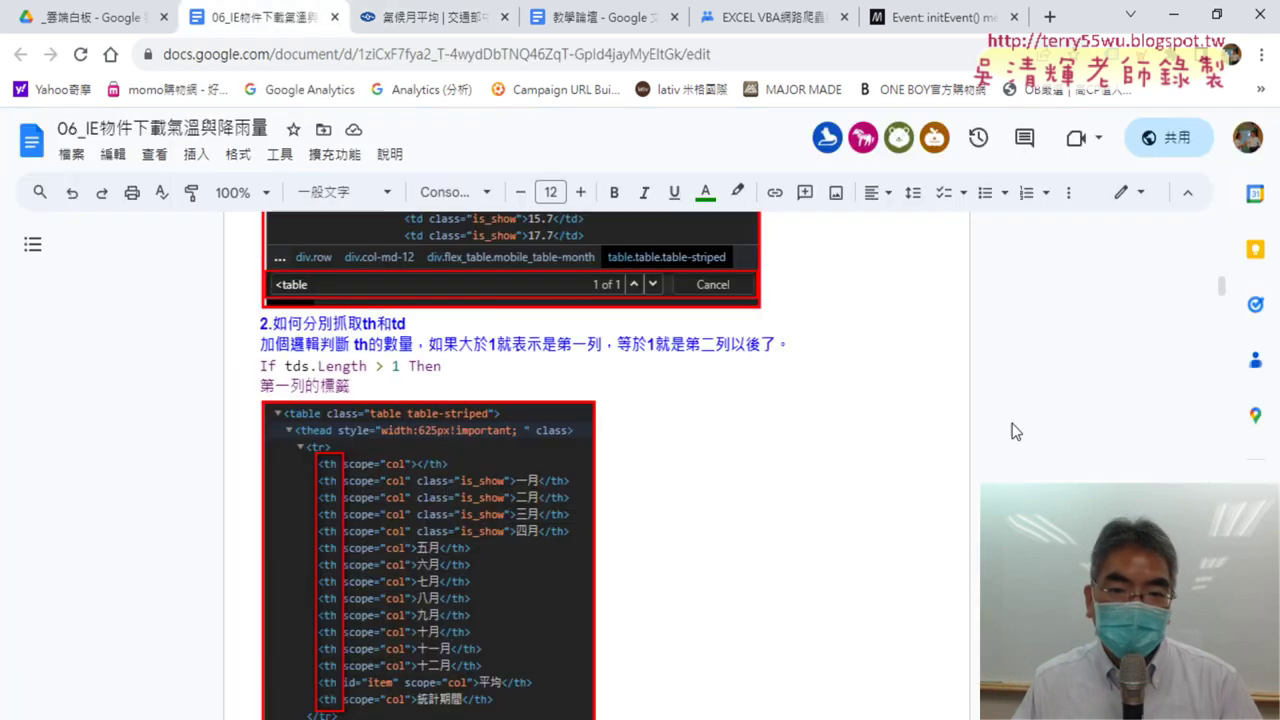
{"action": "scroll", "coordinate": [838, 362], "scroll_direction": "down", "scroll_amount": 5}
{"action": "scroll", "coordinate": [838, 362], "scroll_direction": "down", "scroll_amount": 5}
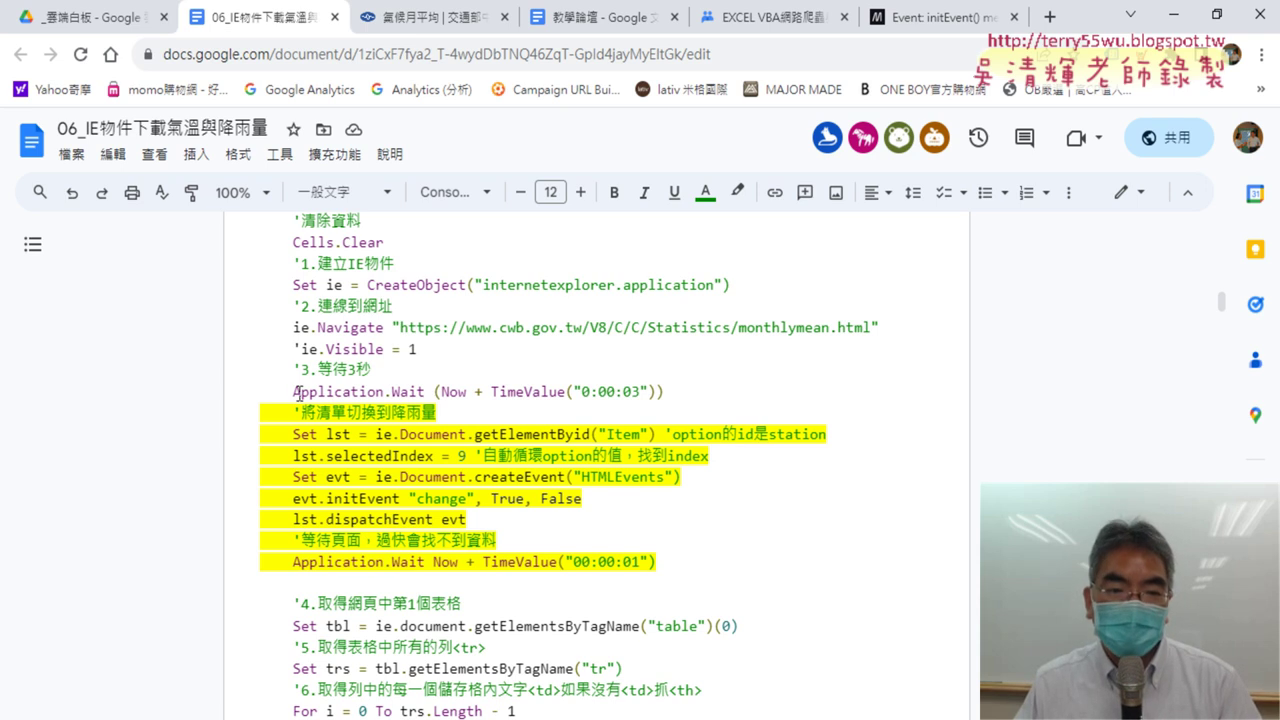
{"action": "scroll", "coordinate": [244, 395], "scroll_direction": "up", "scroll_amount": 1}
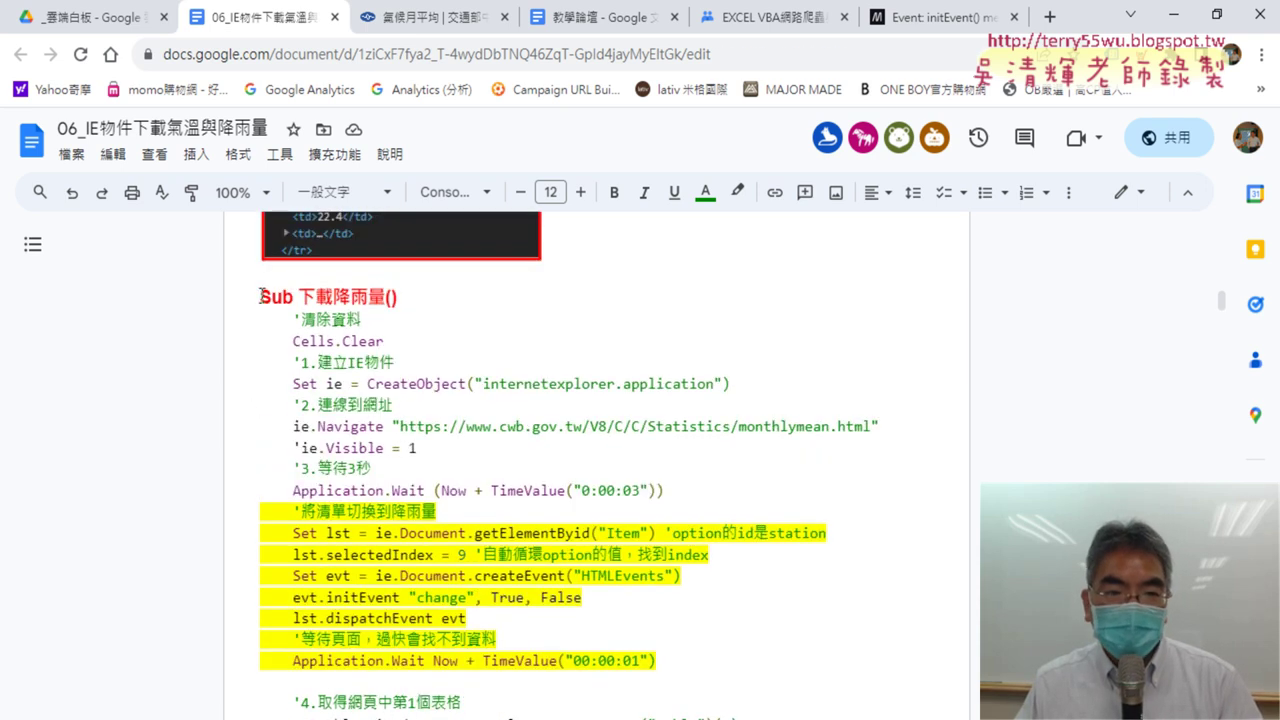
{"action": "left_click_drag", "start_coordinate": [260, 296], "coordinate": [412, 294]}
{"action": "scroll", "coordinate": [366, 486], "scroll_direction": "down", "scroll_amount": 1}
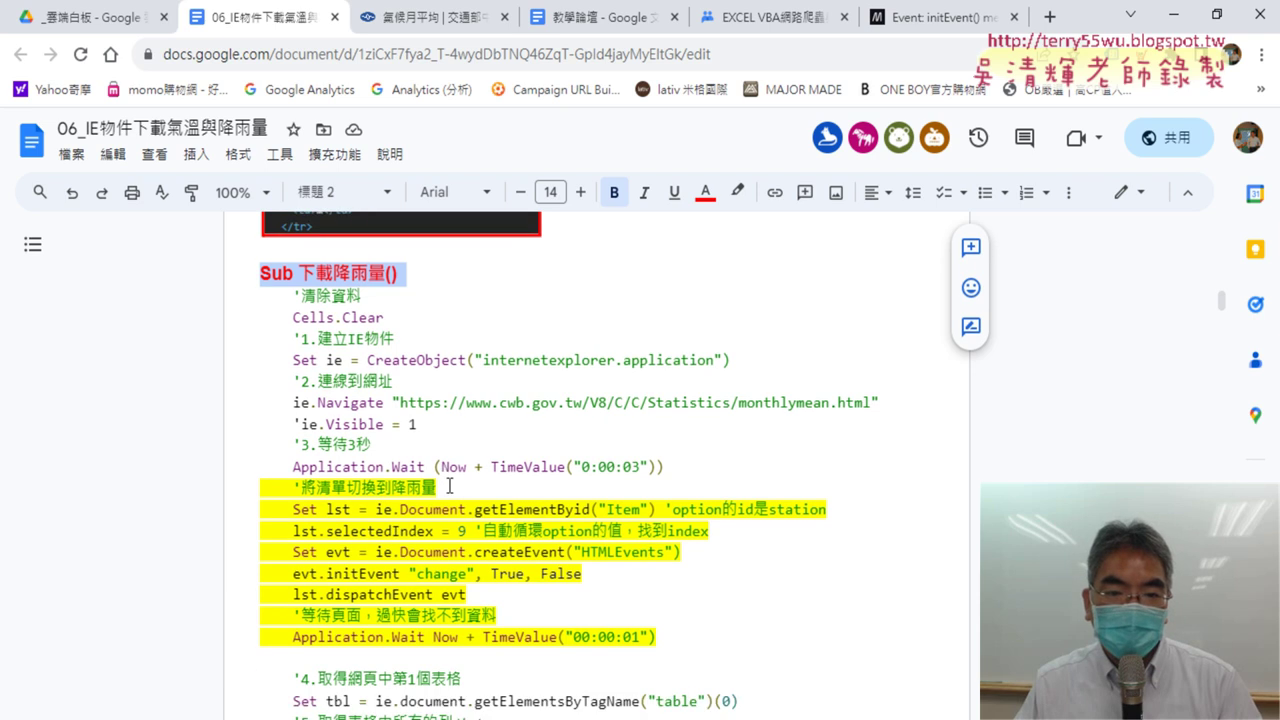
{"action": "left_click_drag", "start_coordinate": [262, 392], "coordinate": [683, 392]}
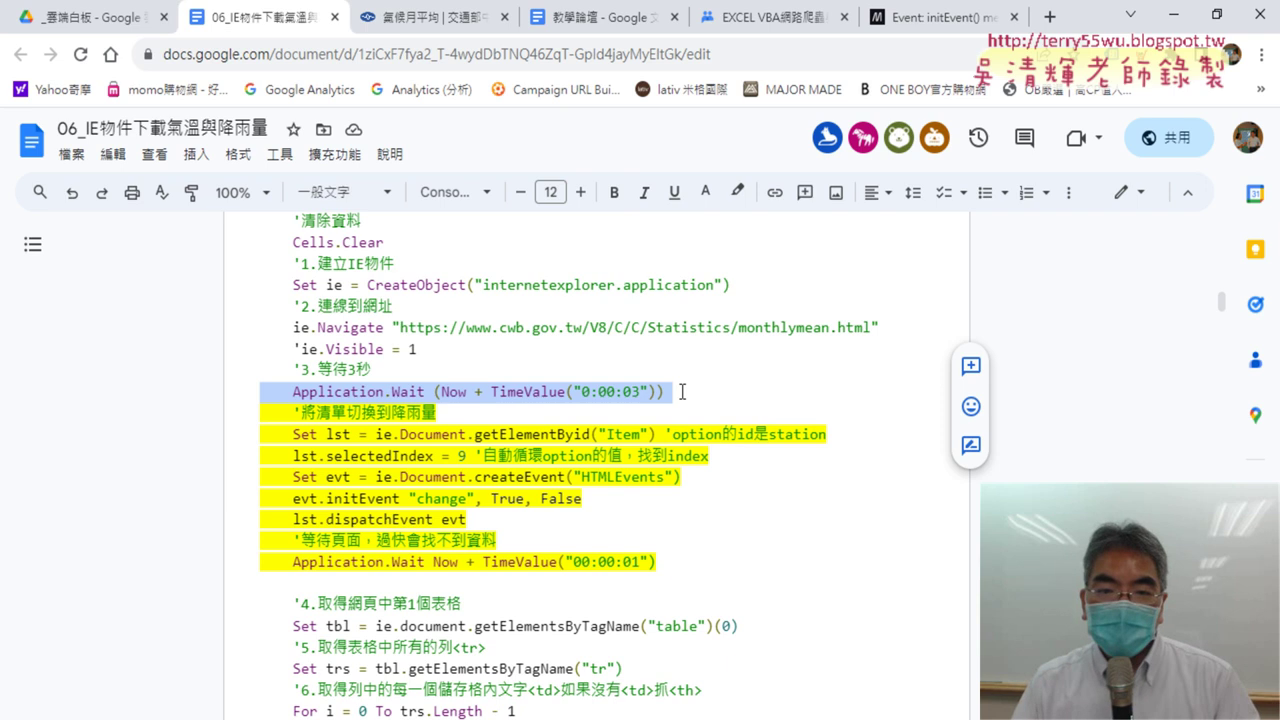
{"action": "left_click_drag", "start_coordinate": [658, 562], "coordinate": [214, 416]}
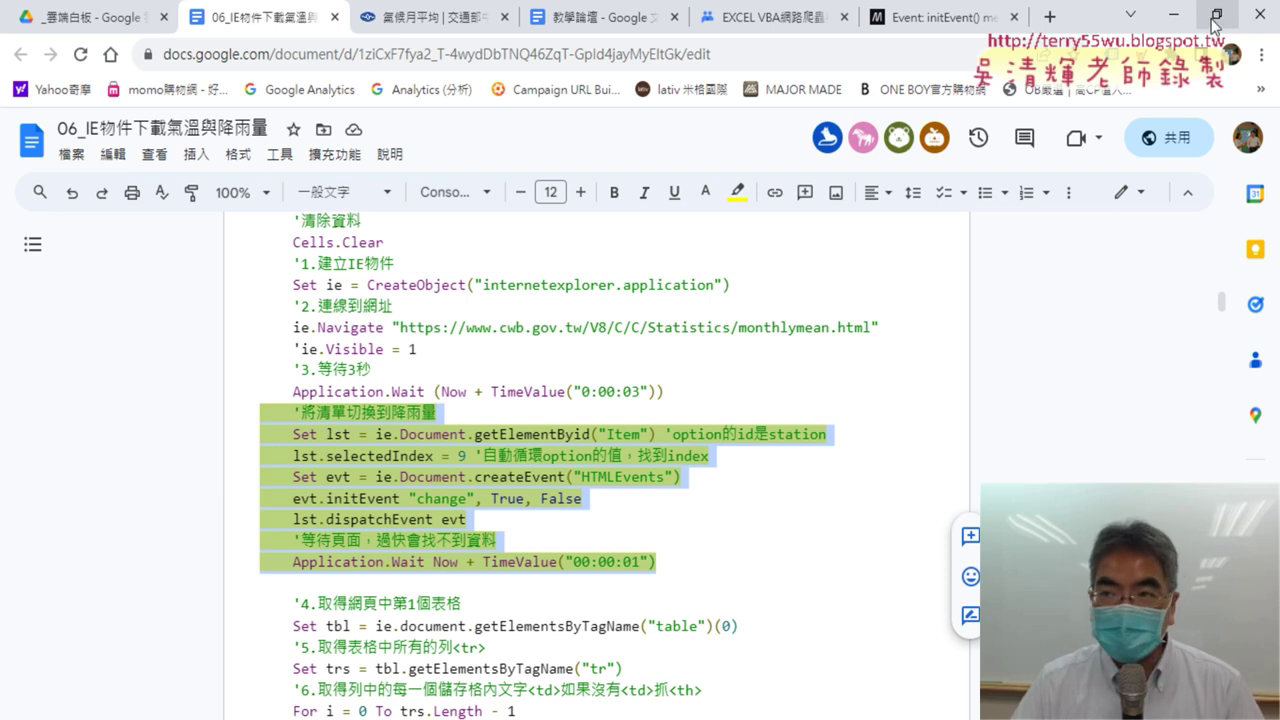
- Paste the list-switching code block into the macro on a new line after the wait
{"action": "left_click", "coordinate": [1172, 14]}
{"action": "left_click", "coordinate": [35, 88]}
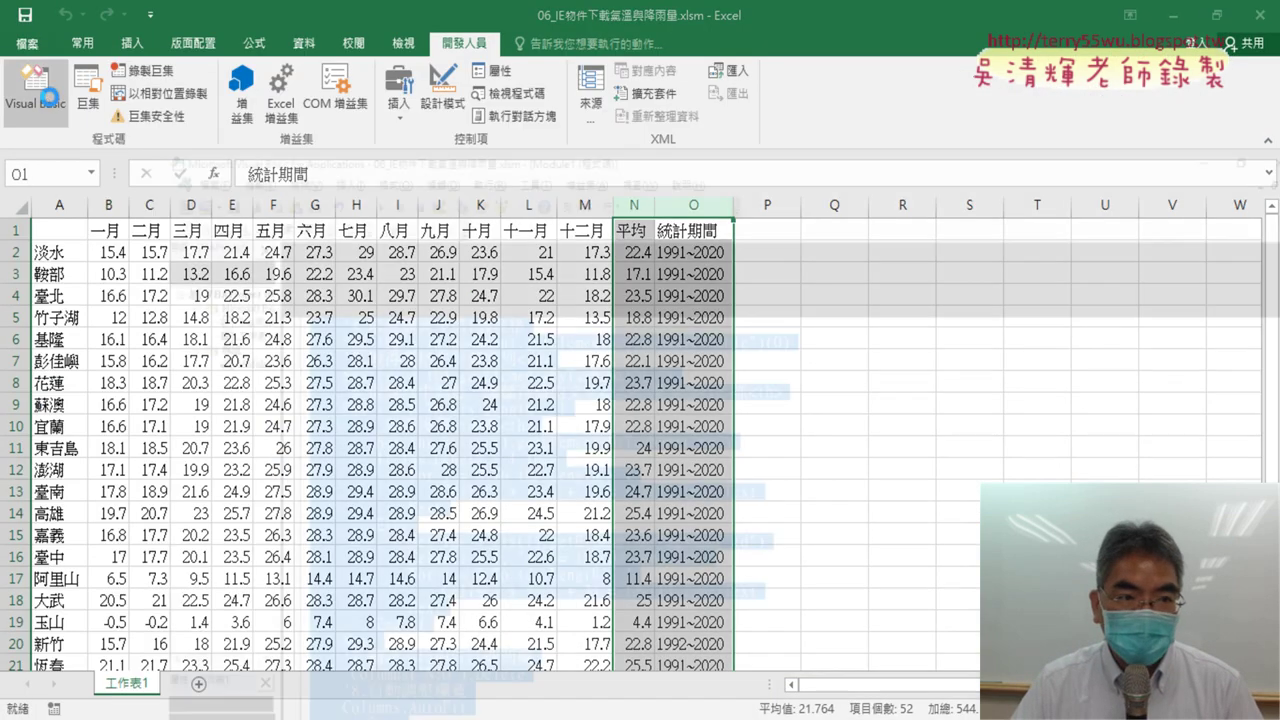
{"action": "scroll", "coordinate": [480, 390], "scroll_direction": "up", "scroll_amount": 2}
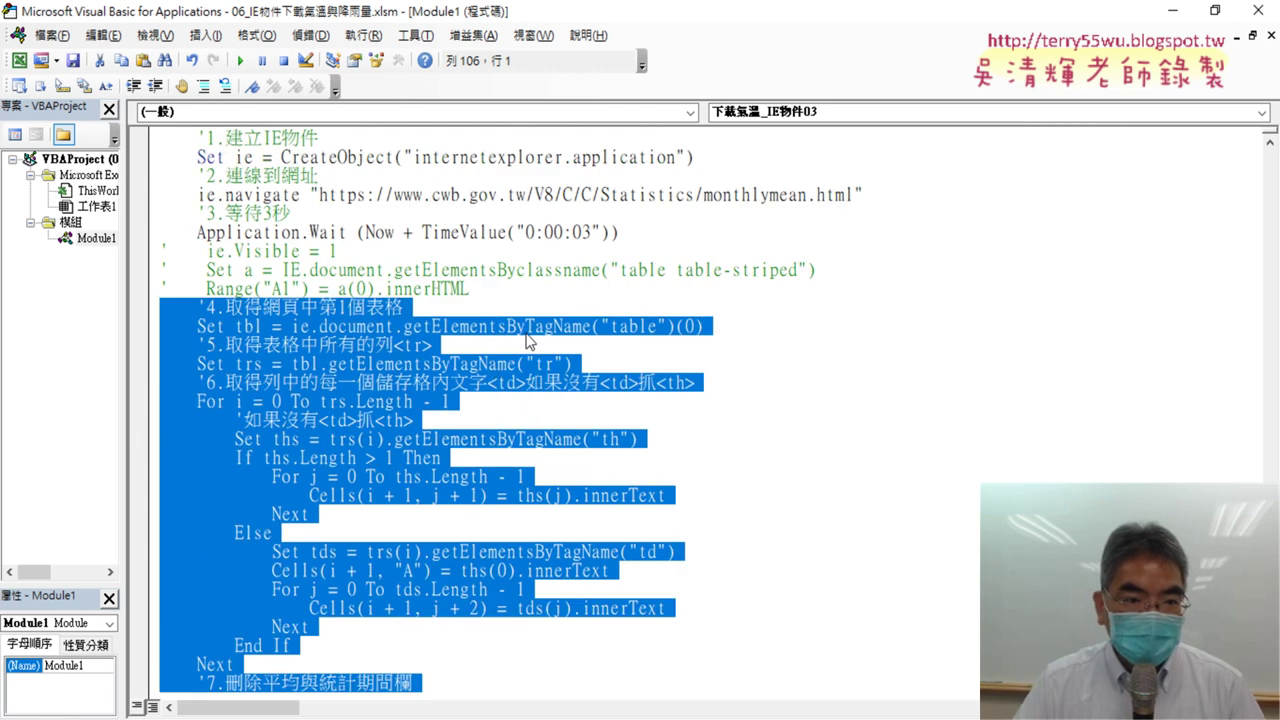
{"action": "left_click", "coordinate": [526, 330]}
{"action": "scroll", "coordinate": [572, 288], "scroll_direction": "up", "scroll_amount": 1}
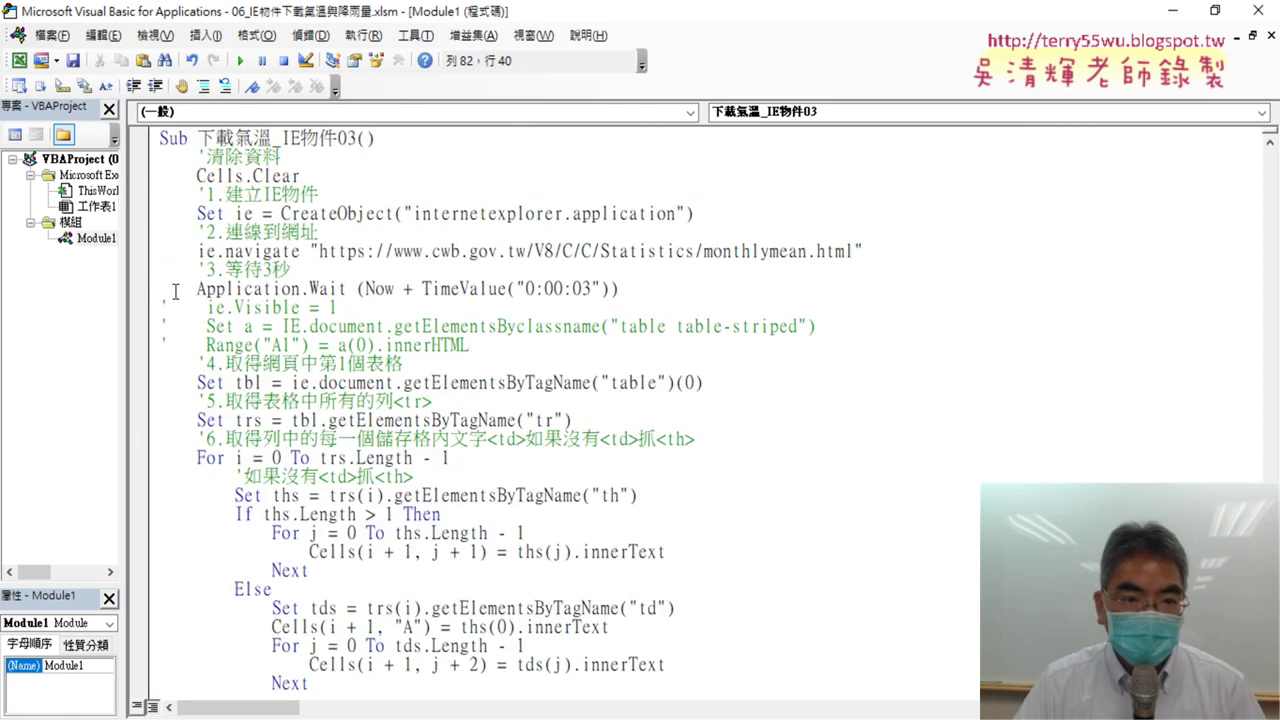
{"action": "left_click_drag", "start_coordinate": [162, 288], "coordinate": [672, 315]}
{"action": "left_click", "coordinate": [673, 298]}
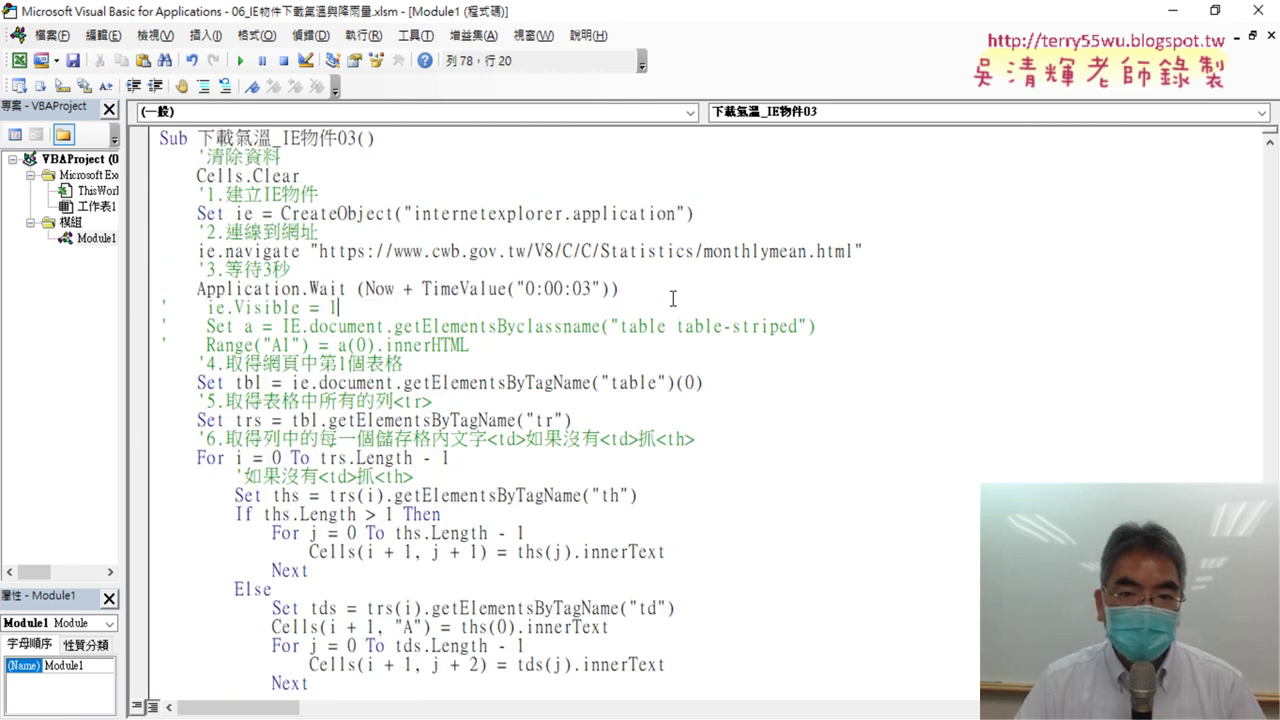
{"action": "key", "text": "Return"}
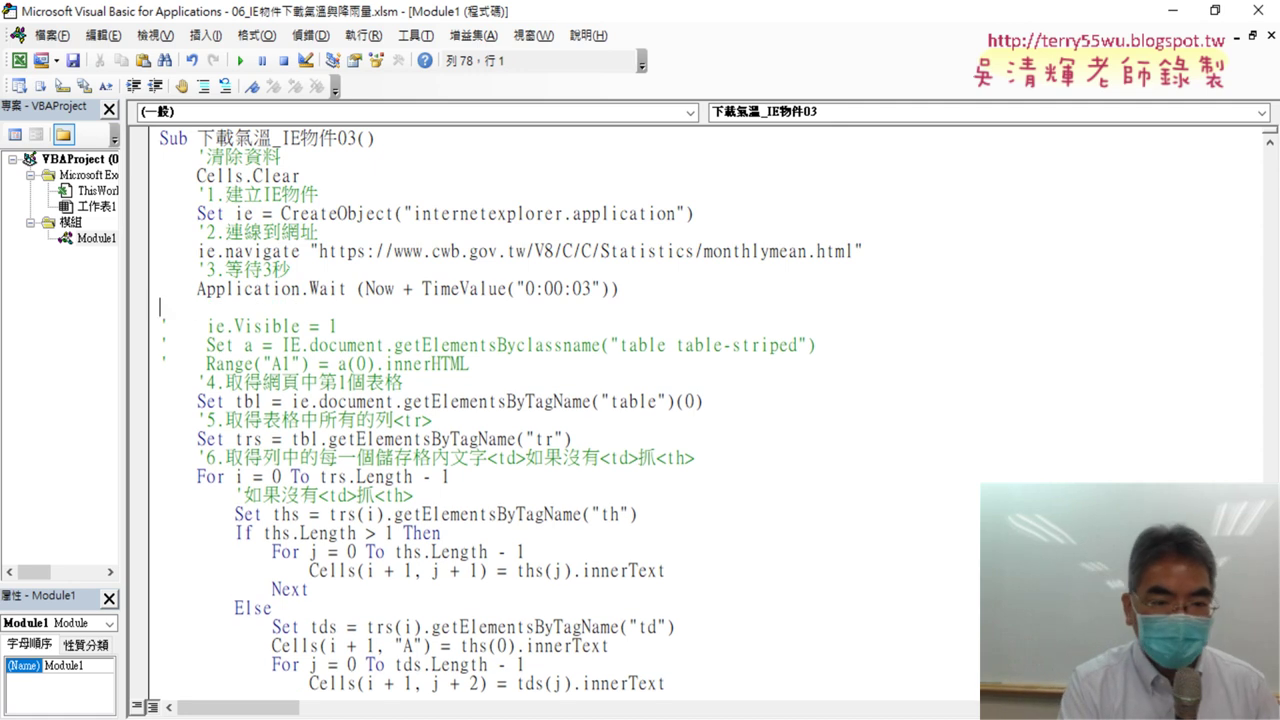
{"action": "type", "text": "'將清單切換到降雨量     Set lst = ie.document.getElementById(\"Item\") 'option的id是station     lst.selectedIndex = 9 '自動循環option的值，找到index     Set evt = ie.document.createEvent(\"HTMLEvents\")     evt.initEvent \"change\", True, False     lst.dispatchEvent evt     '等待頁面，過快會找不到資料     Application.Wait Now + TimeValue(\"00:00:01\")"}
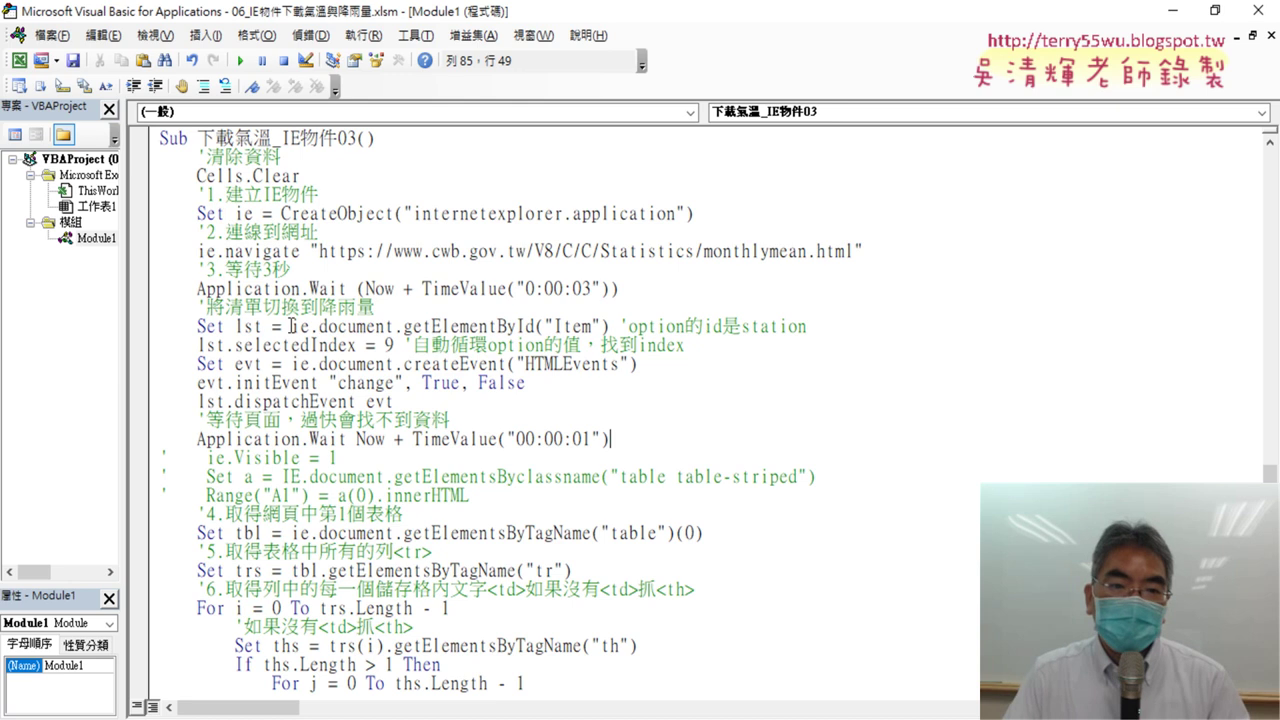
- Walk through ie.document, getElementById and "Item" on the Set lst line, then minimize the editor
{"action": "left_click_drag", "start_coordinate": [291, 326], "coordinate": [393, 326]}
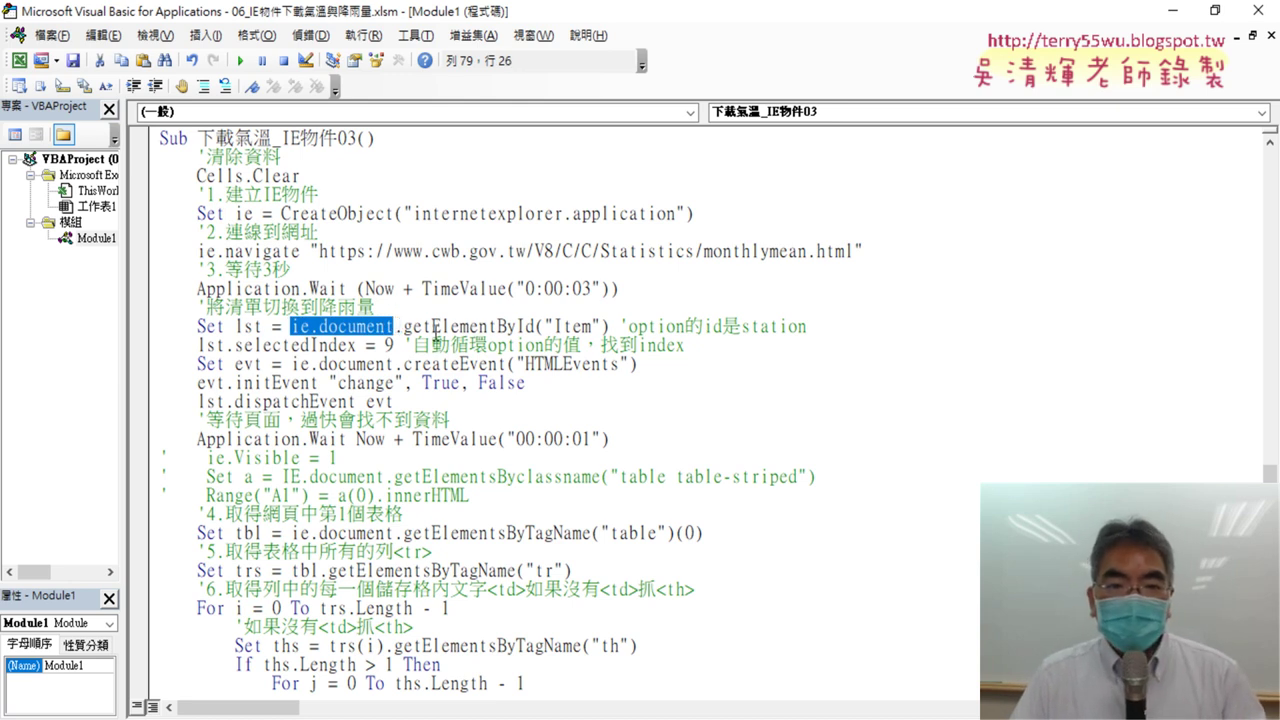
{"action": "left_click_drag", "start_coordinate": [404, 326], "coordinate": [459, 326]}
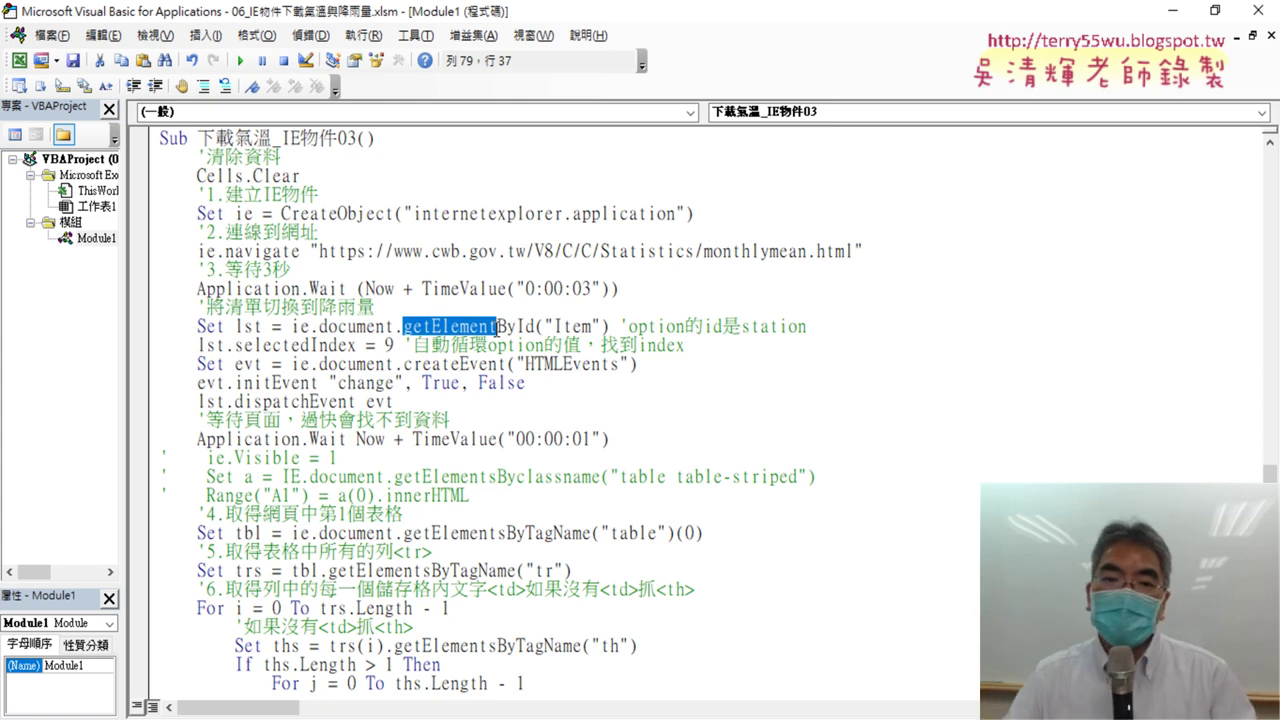
{"action": "left_click_drag", "start_coordinate": [557, 326], "coordinate": [572, 320]}
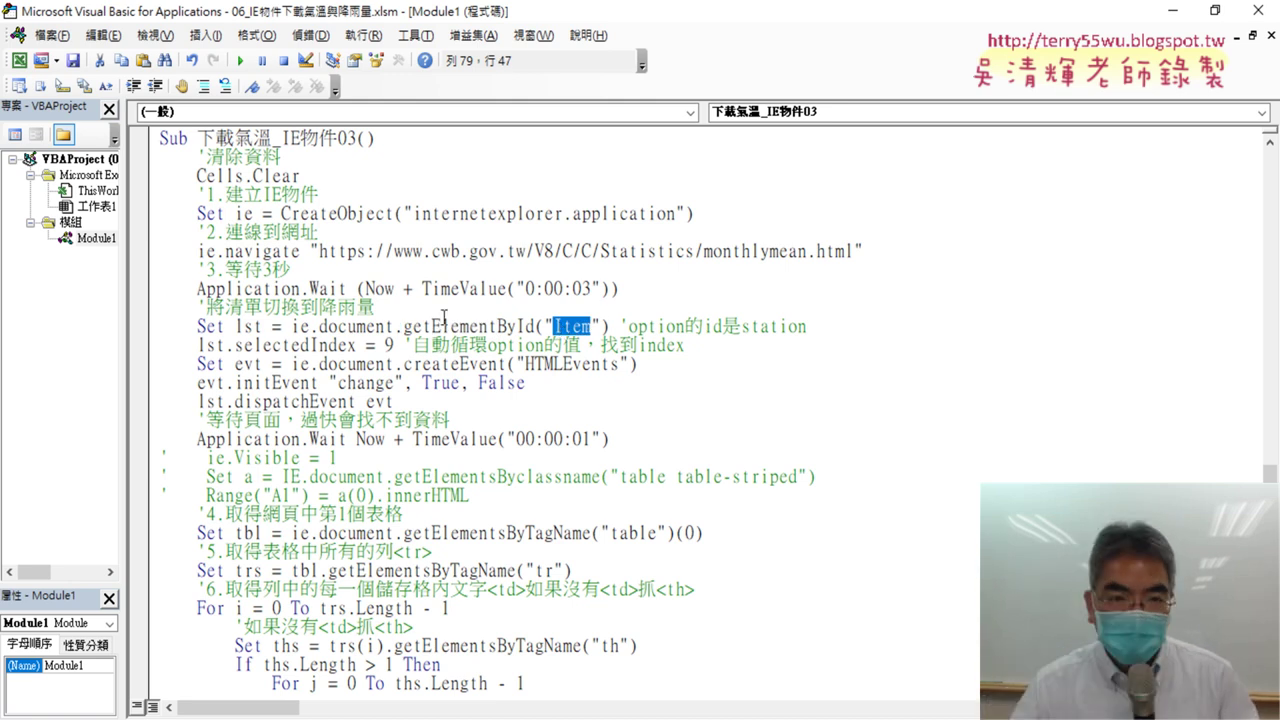
{"action": "left_click", "coordinate": [1176, 15]}
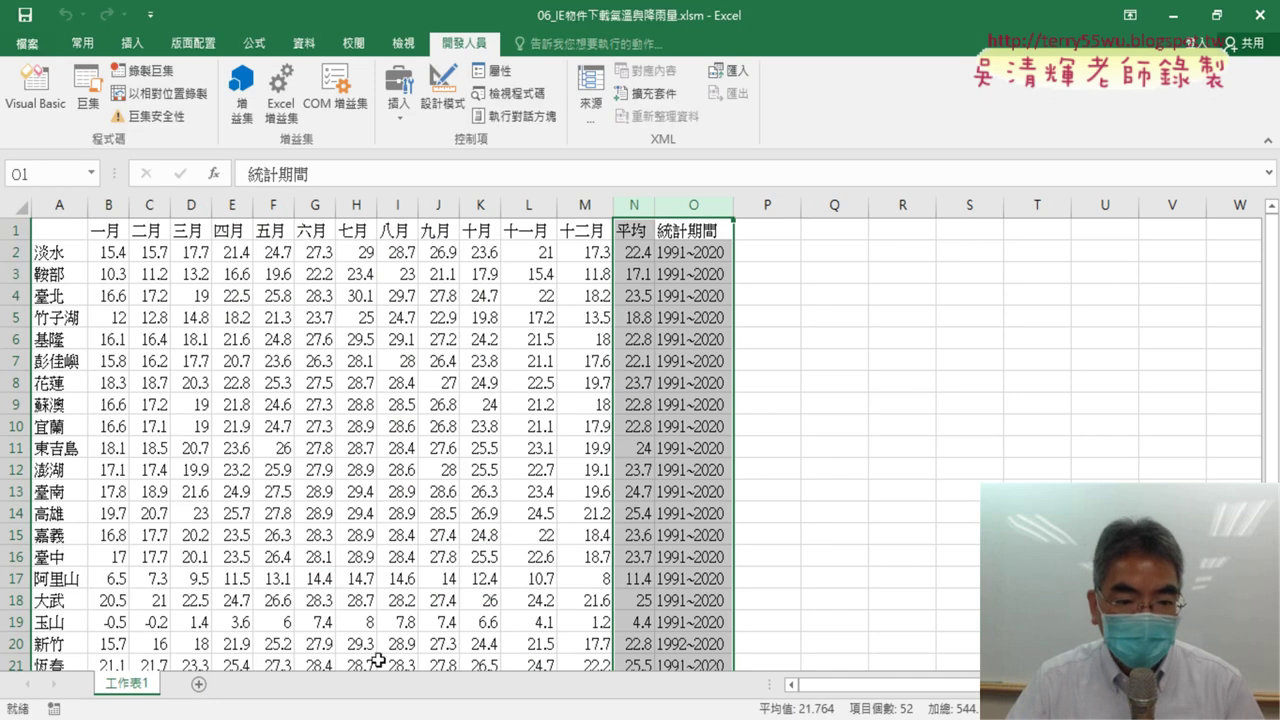
- Inspect the 氣溫 dropdown in Chrome, select its id="Item" value, and return to the VBA editor
{"action": "left_click", "coordinate": [1173, 15]}
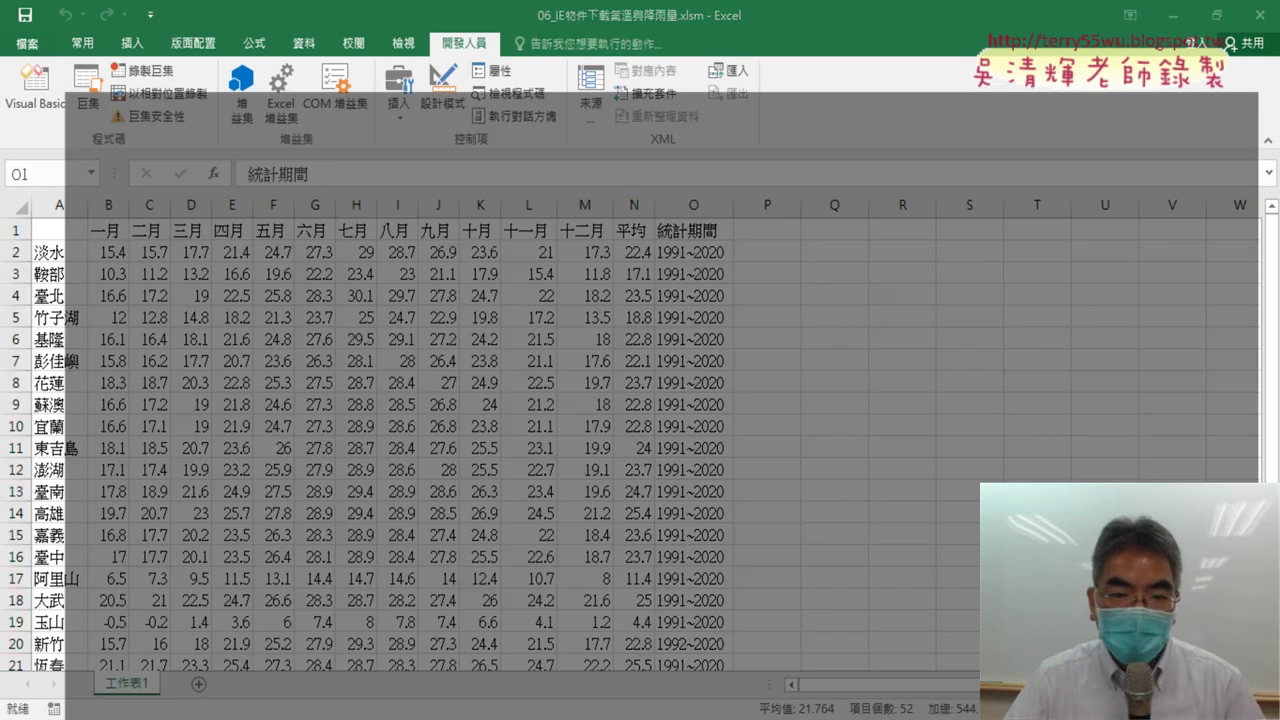
{"action": "left_click", "coordinate": [436, 18]}
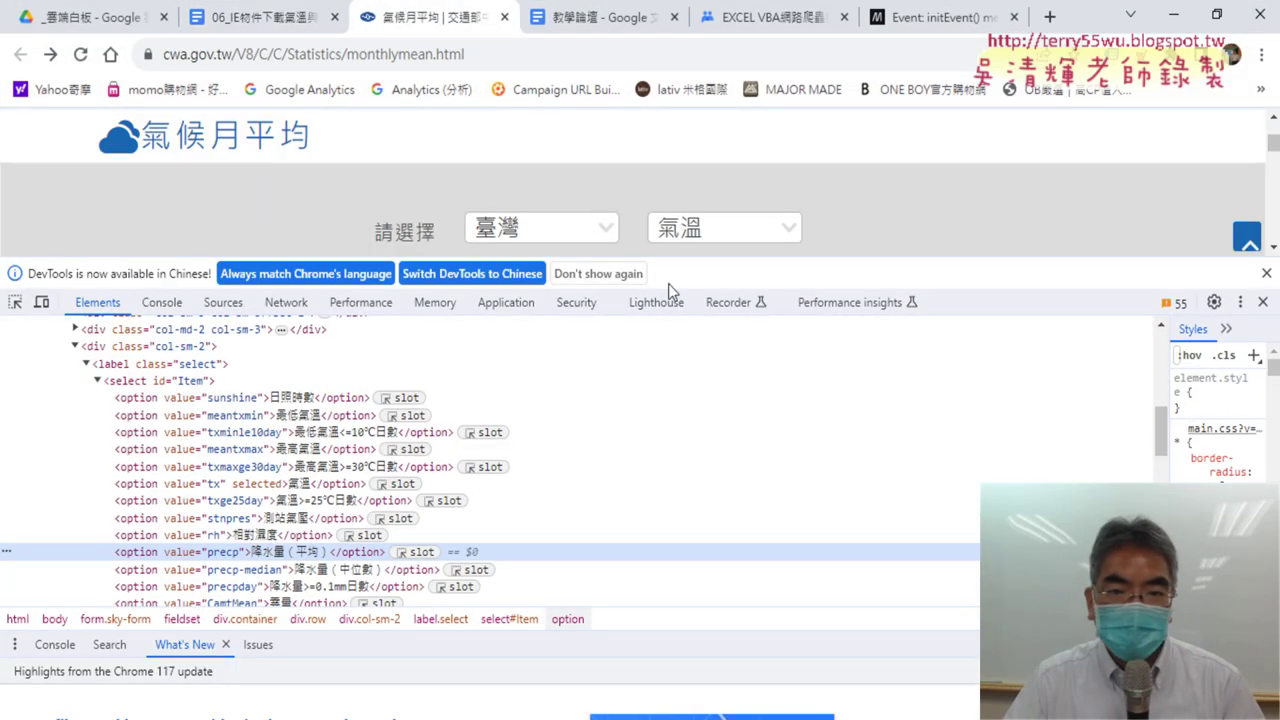
{"action": "right_click", "coordinate": [703, 232]}
{"action": "left_click", "coordinate": [765, 516]}
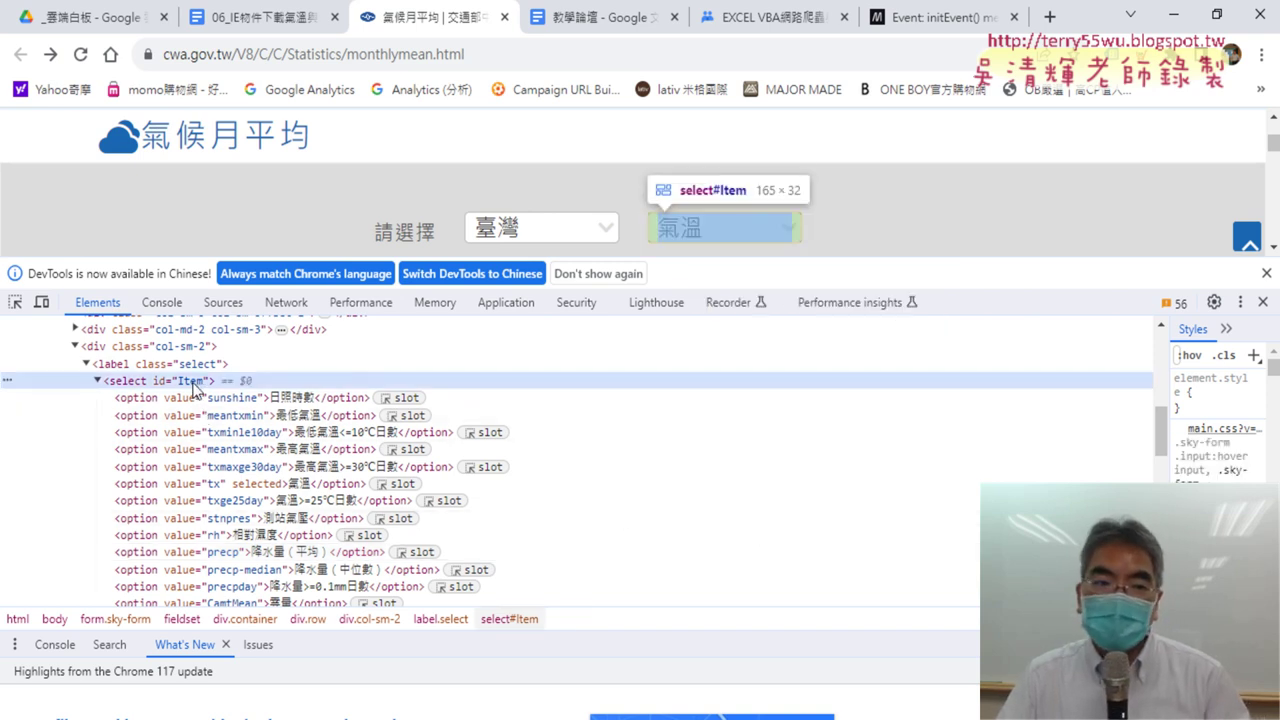
{"action": "double_click", "coordinate": [193, 383]}
{"action": "right_click", "coordinate": [195, 383]}
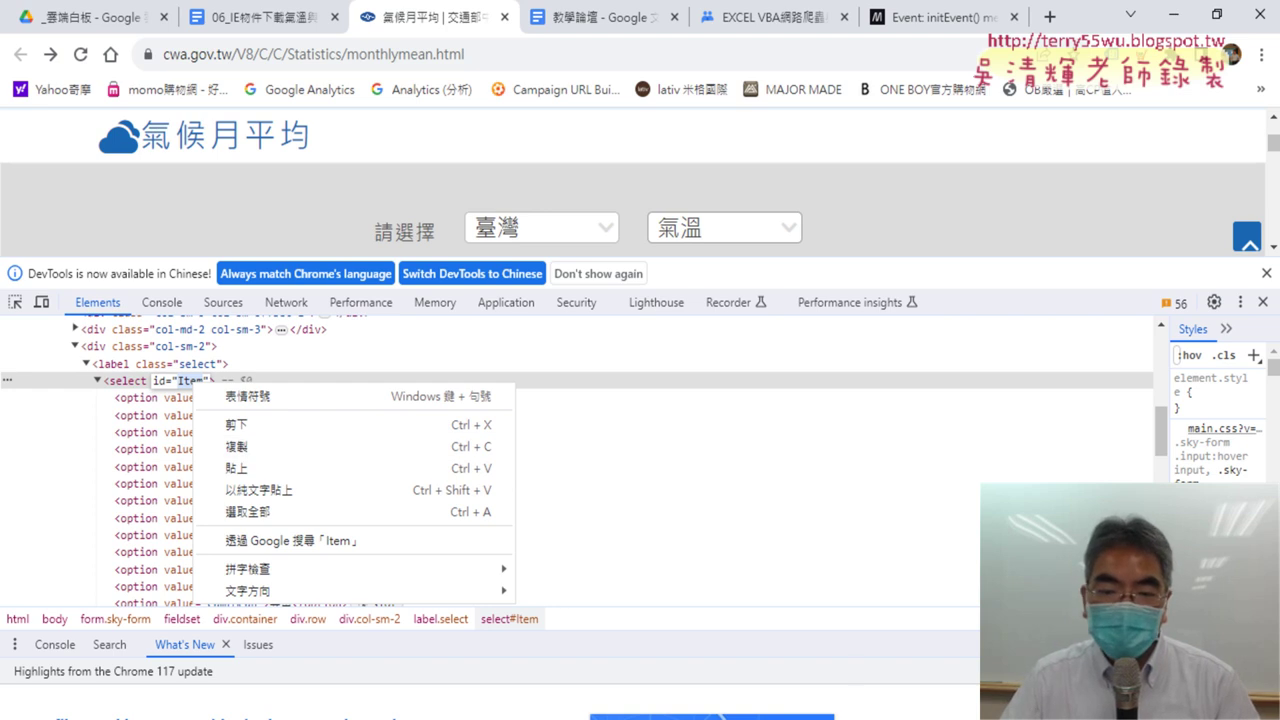
{"action": "key", "text": "alt+Tab"}
{"action": "left_click", "coordinate": [388, 343]}
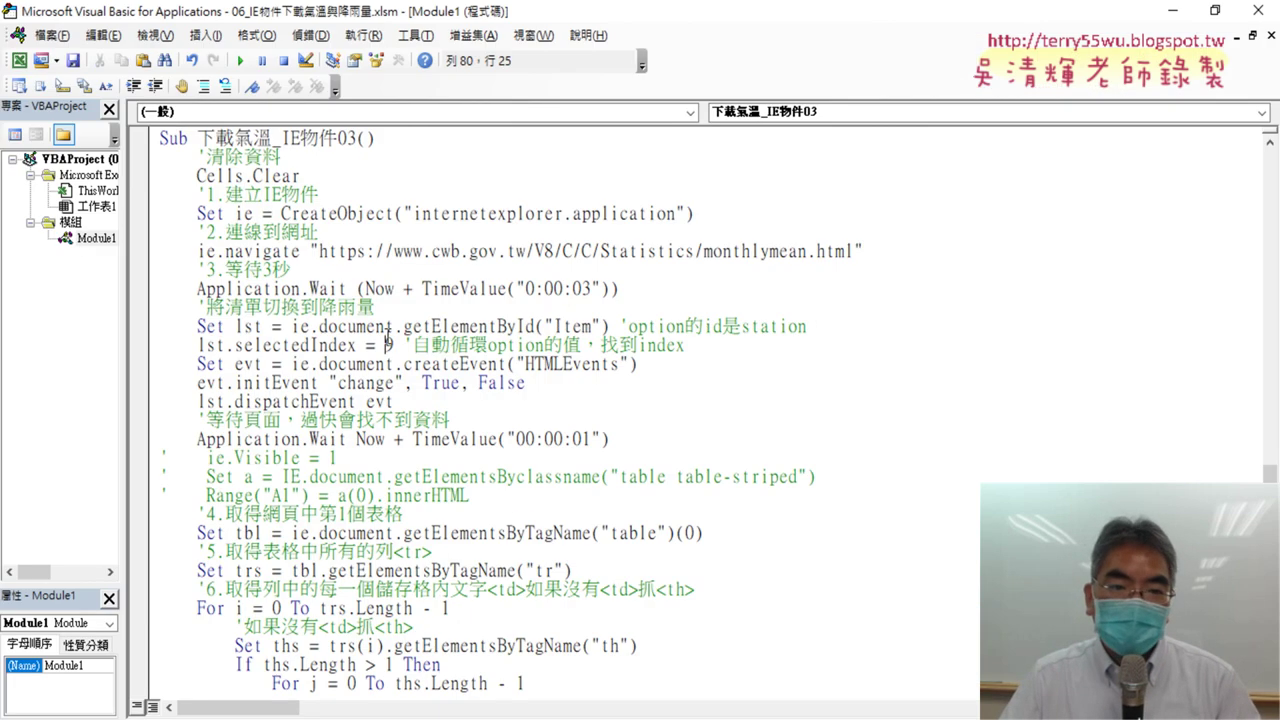
{"action": "left_click_drag", "start_coordinate": [263, 326], "coordinate": [234, 326]}
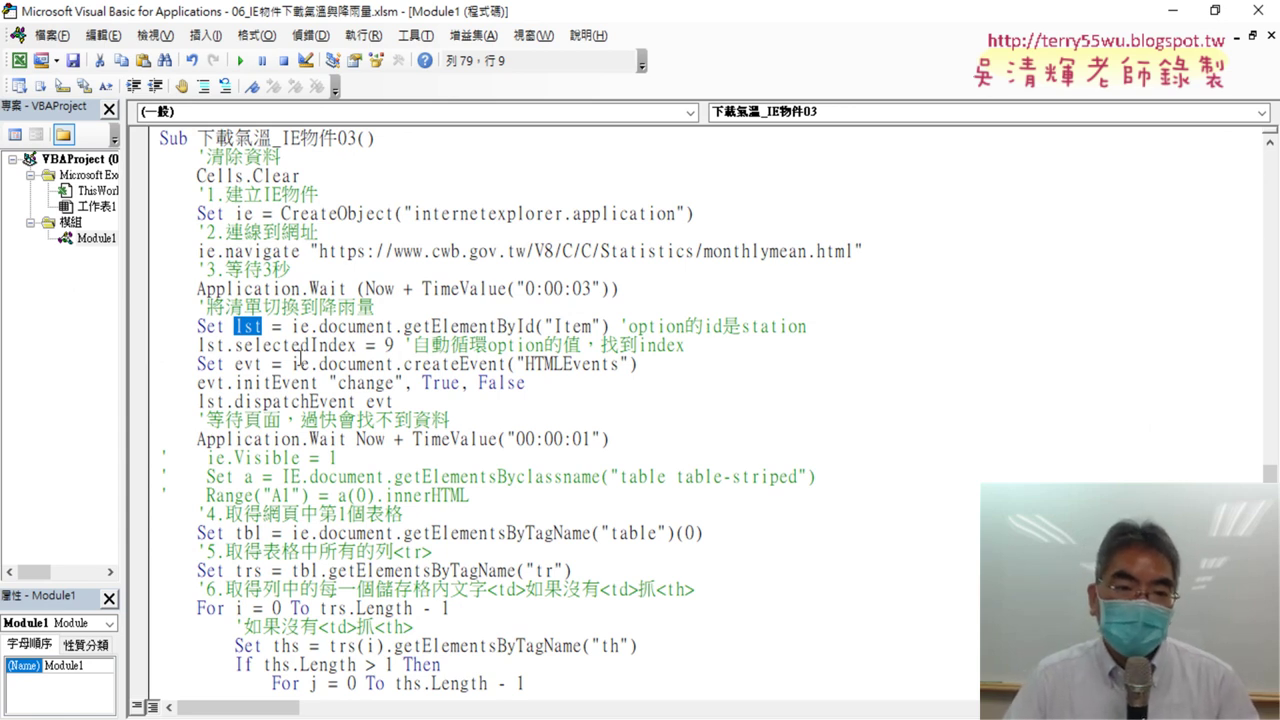
{"action": "left_click_drag", "start_coordinate": [394, 345], "coordinate": [384, 345]}
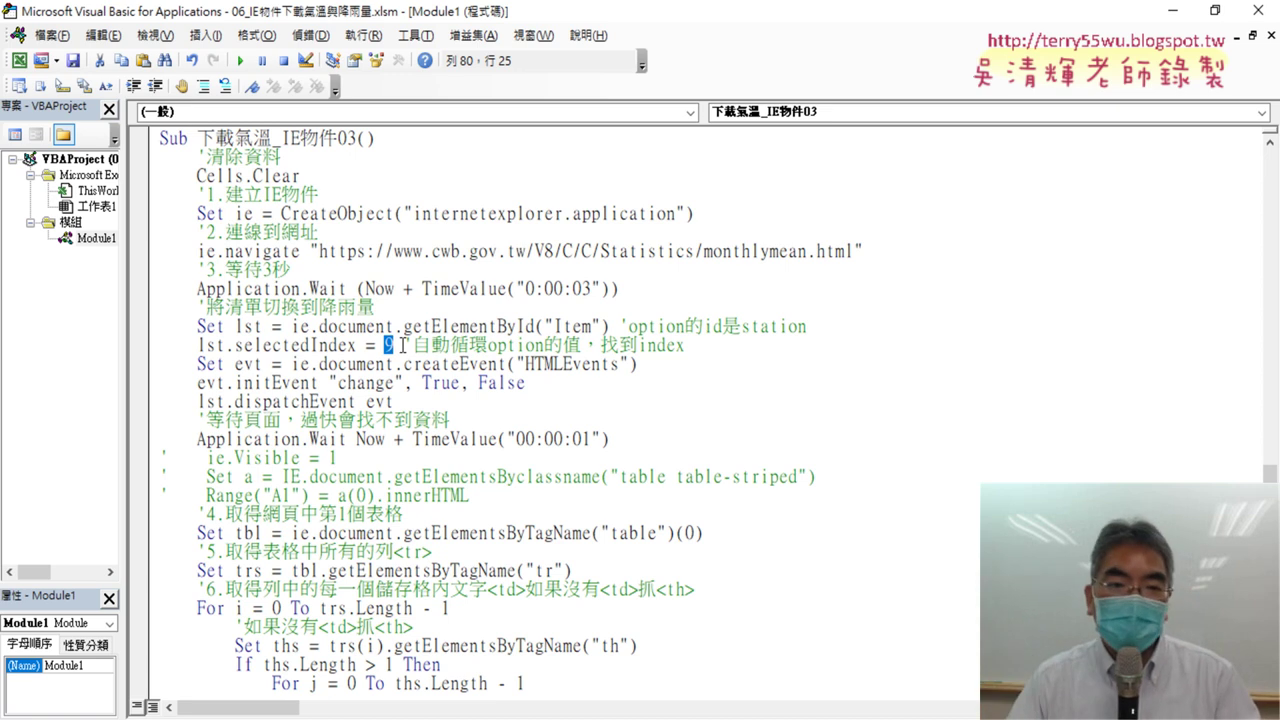
{"action": "left_click", "coordinate": [405, 345]}
{"action": "left_click_drag", "start_coordinate": [397, 345], "coordinate": [194, 349]}
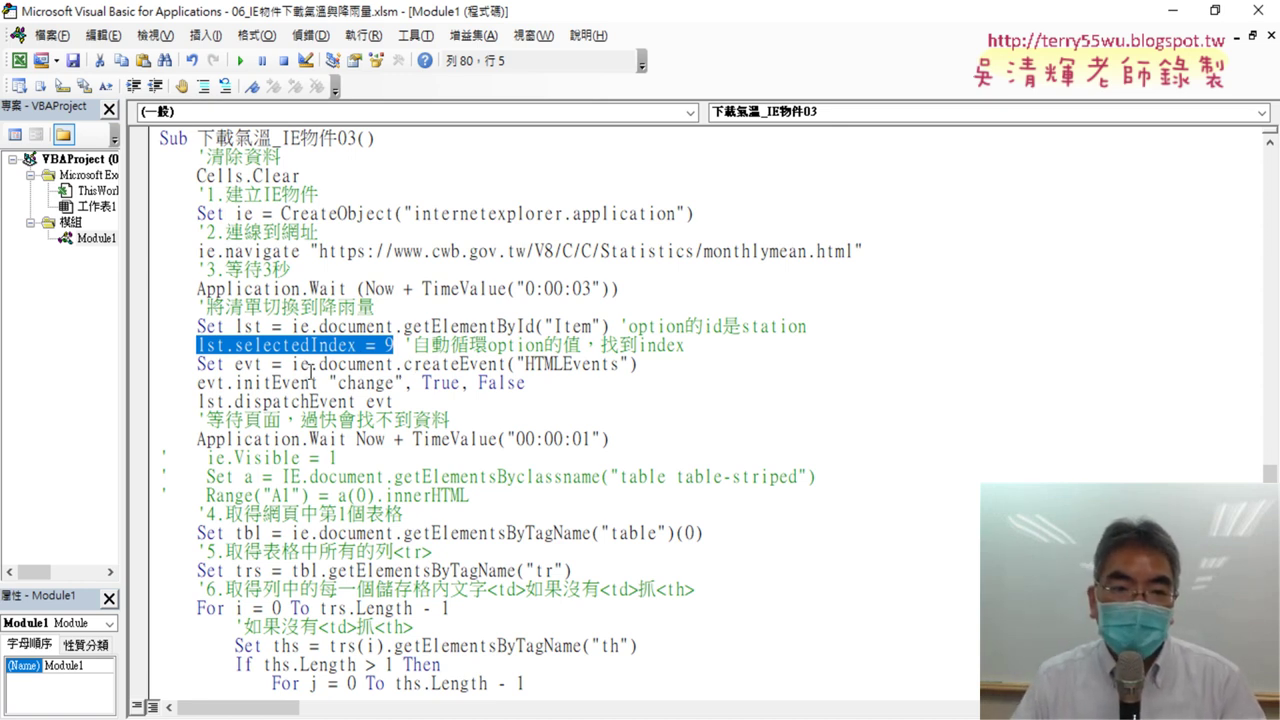
{"action": "left_click_drag", "start_coordinate": [291, 364], "coordinate": [498, 366]}
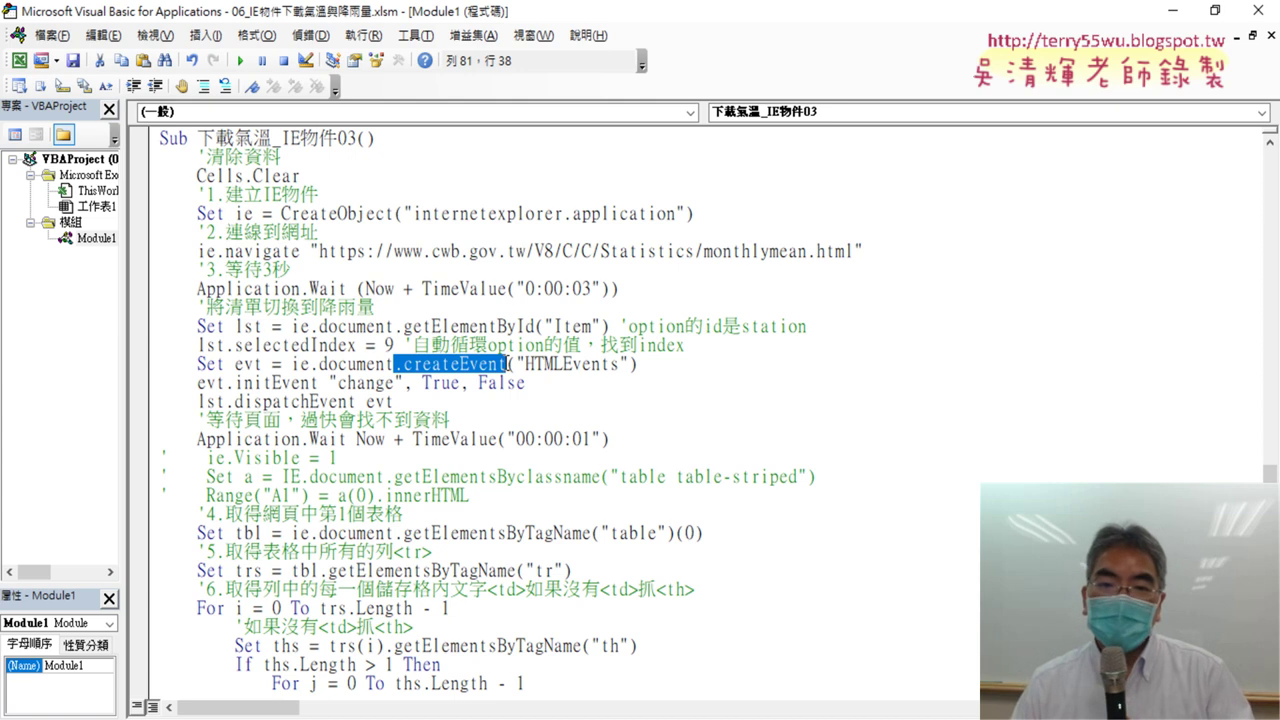
- Highlight HTMLEvents, evt, initEvent "change" and dispatchEvent, then breakpoint the Set lst line
{"action": "left_click", "coordinate": [574, 364]}
{"action": "left_click_drag", "start_coordinate": [527, 364], "coordinate": [620, 366]}
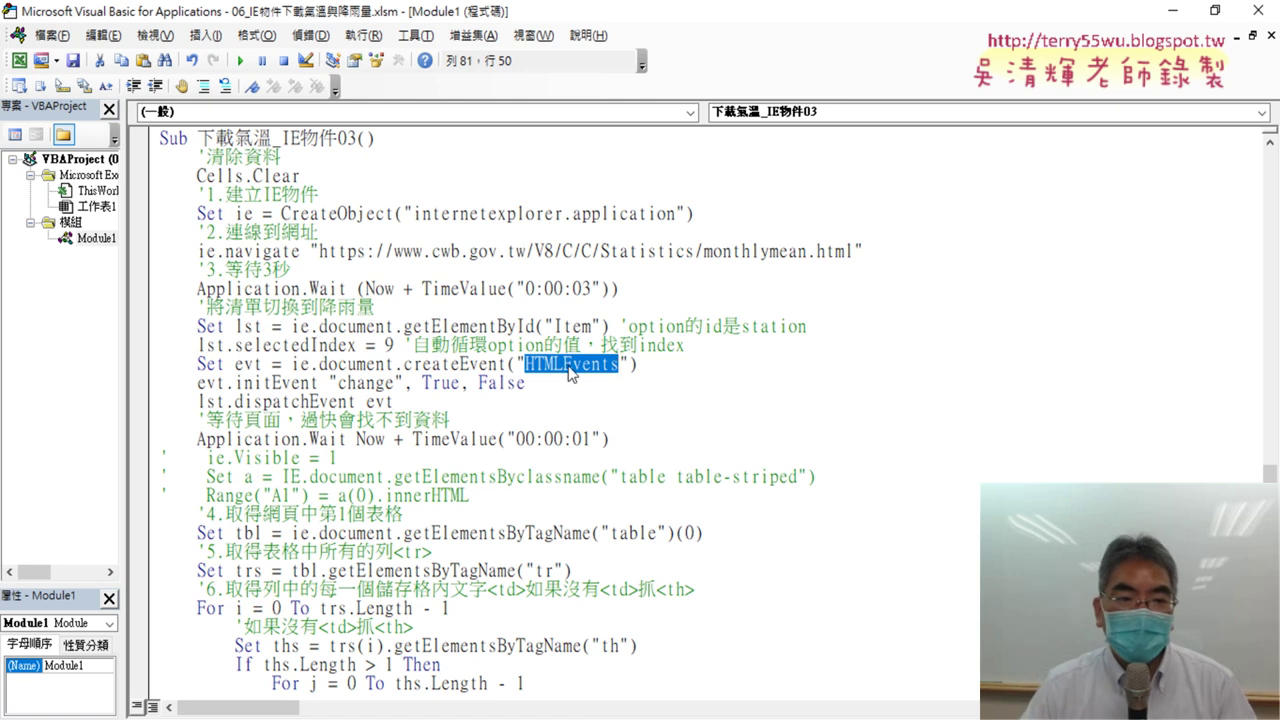
{"action": "left_click_drag", "start_coordinate": [262, 364], "coordinate": [234, 364]}
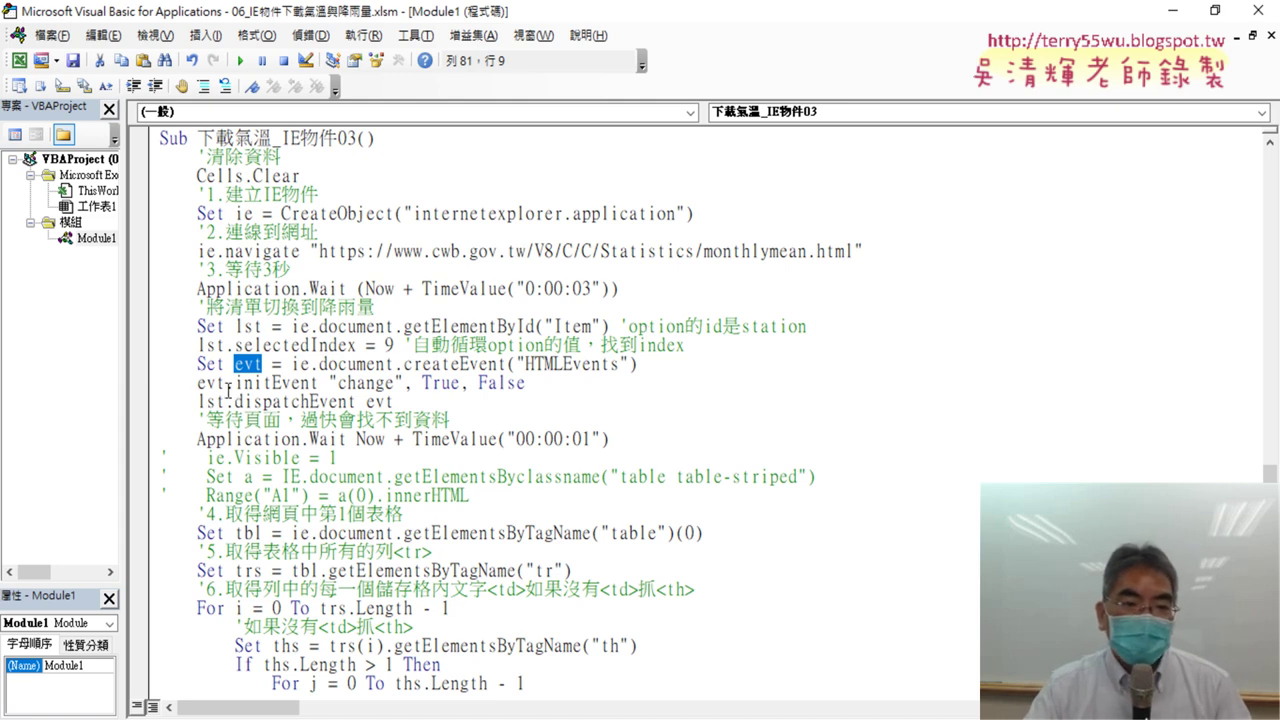
{"action": "left_click_drag", "start_coordinate": [226, 384], "coordinate": [402, 383]}
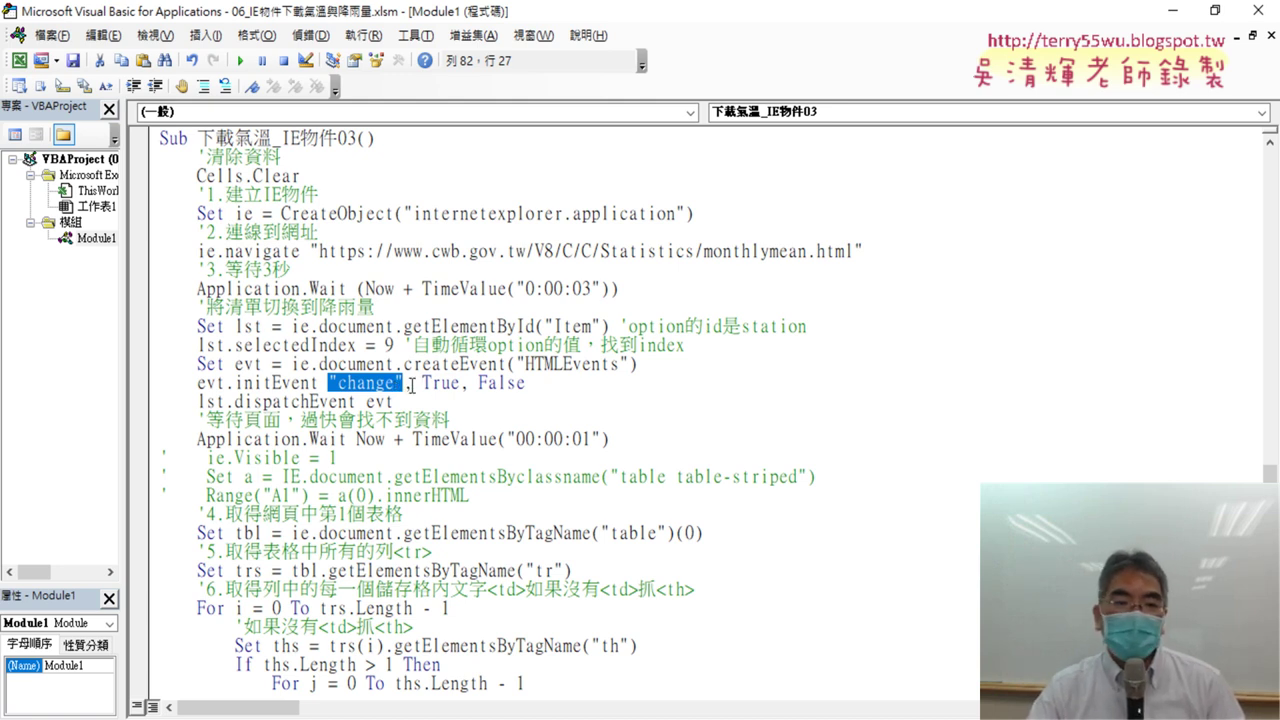
{"action": "left_click", "coordinate": [411, 386]}
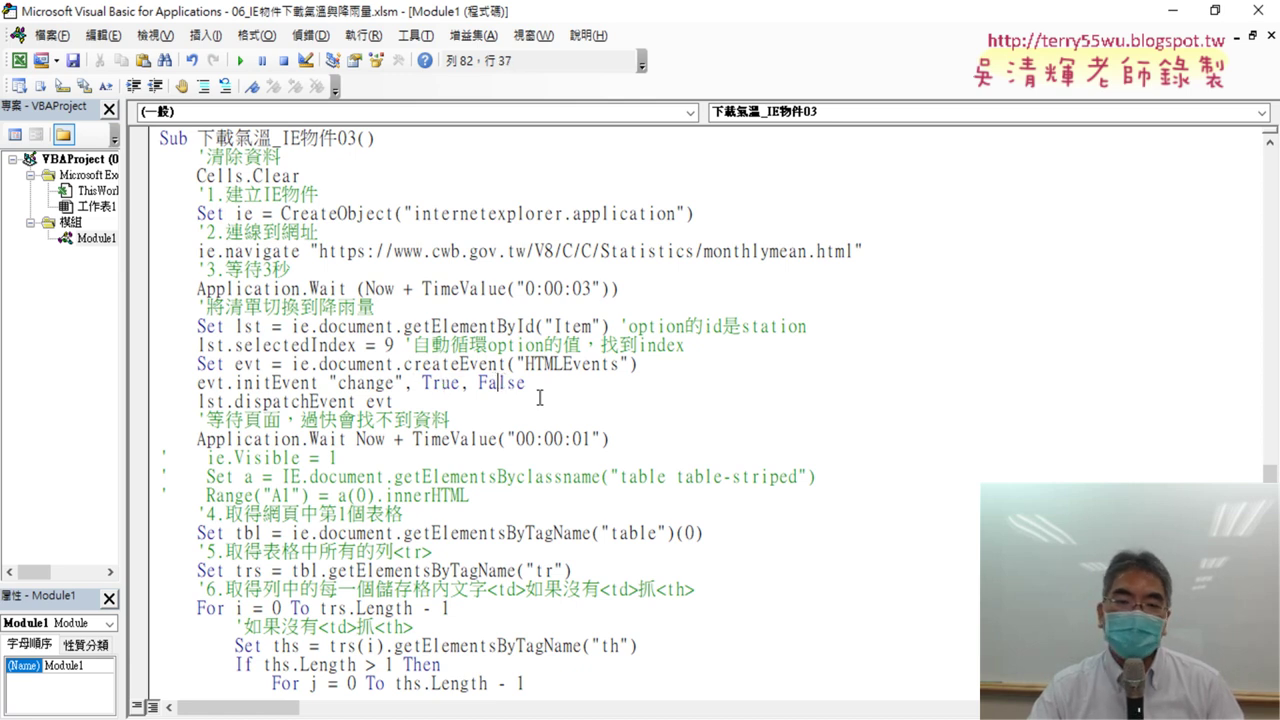
{"action": "left_click_drag", "start_coordinate": [529, 386], "coordinate": [443, 388]}
{"action": "left_click", "coordinate": [435, 388]}
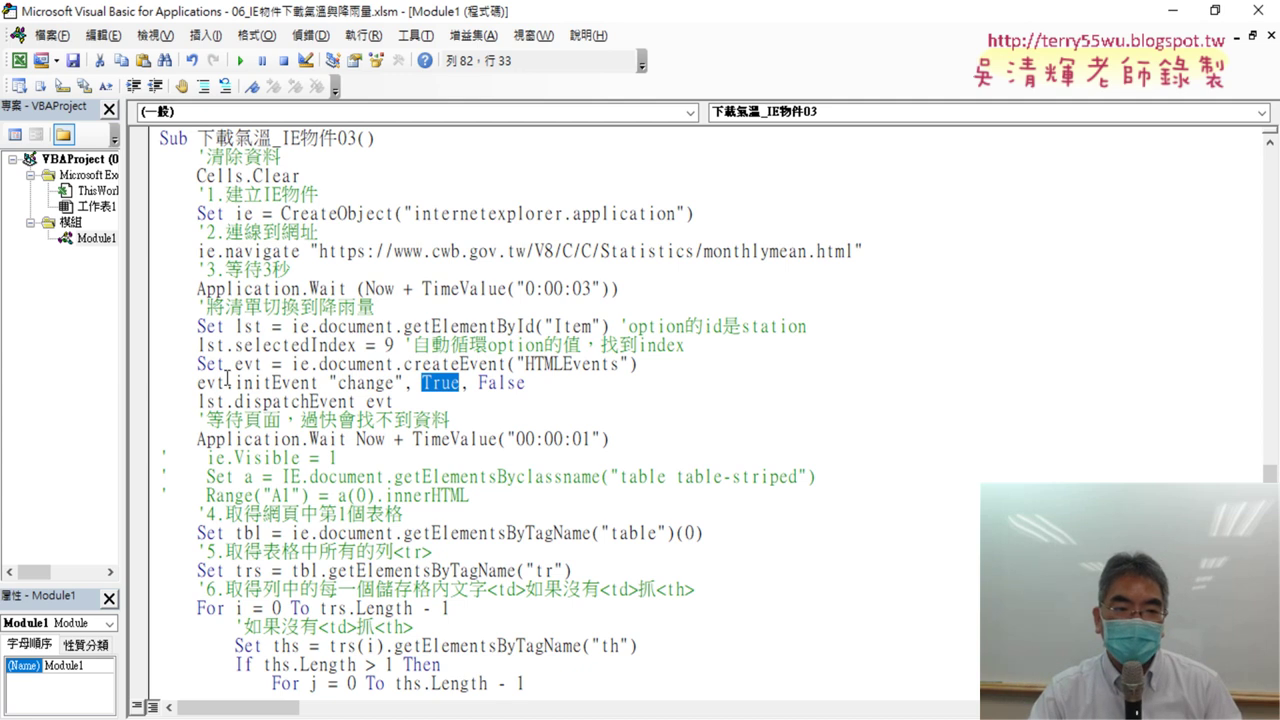
{"action": "left_click_drag", "start_coordinate": [234, 401], "coordinate": [358, 401]}
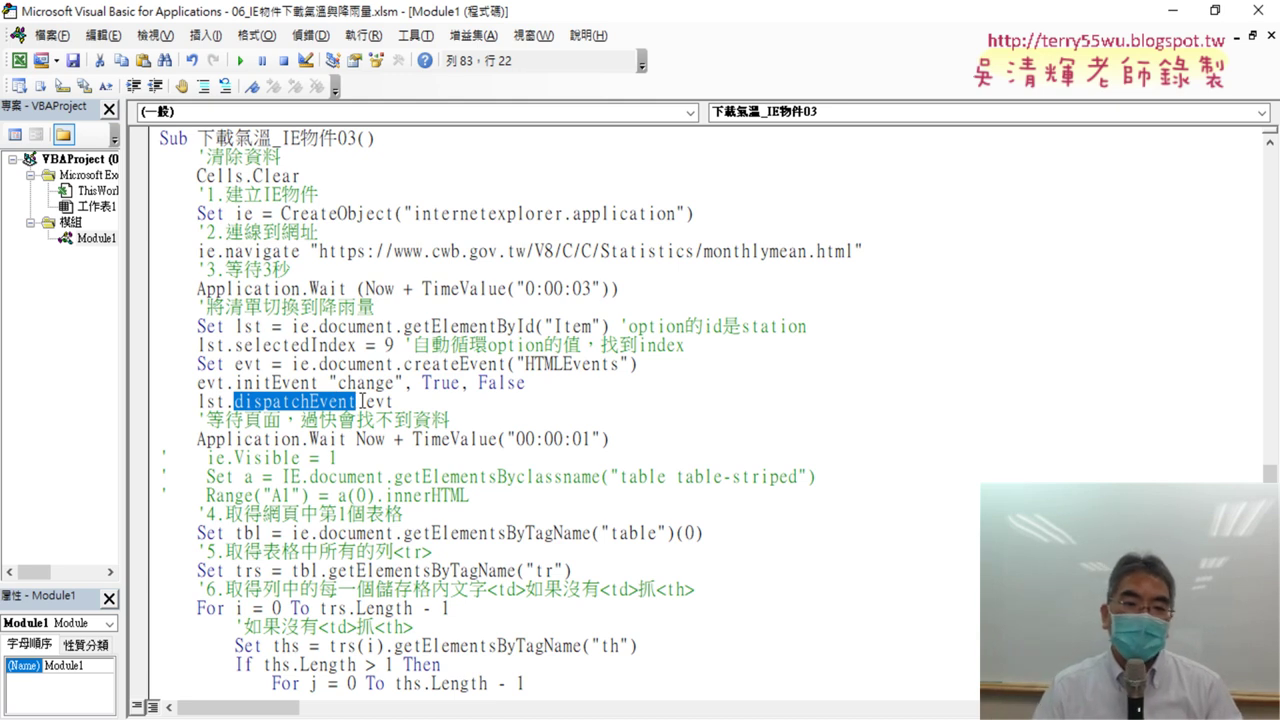
{"action": "left_click", "coordinate": [137, 326]}
- Restore the VBA window, close Chrome's DevTools, and nudge the editor window up over the worksheet
{"action": "double_click", "coordinate": [528, 10]}
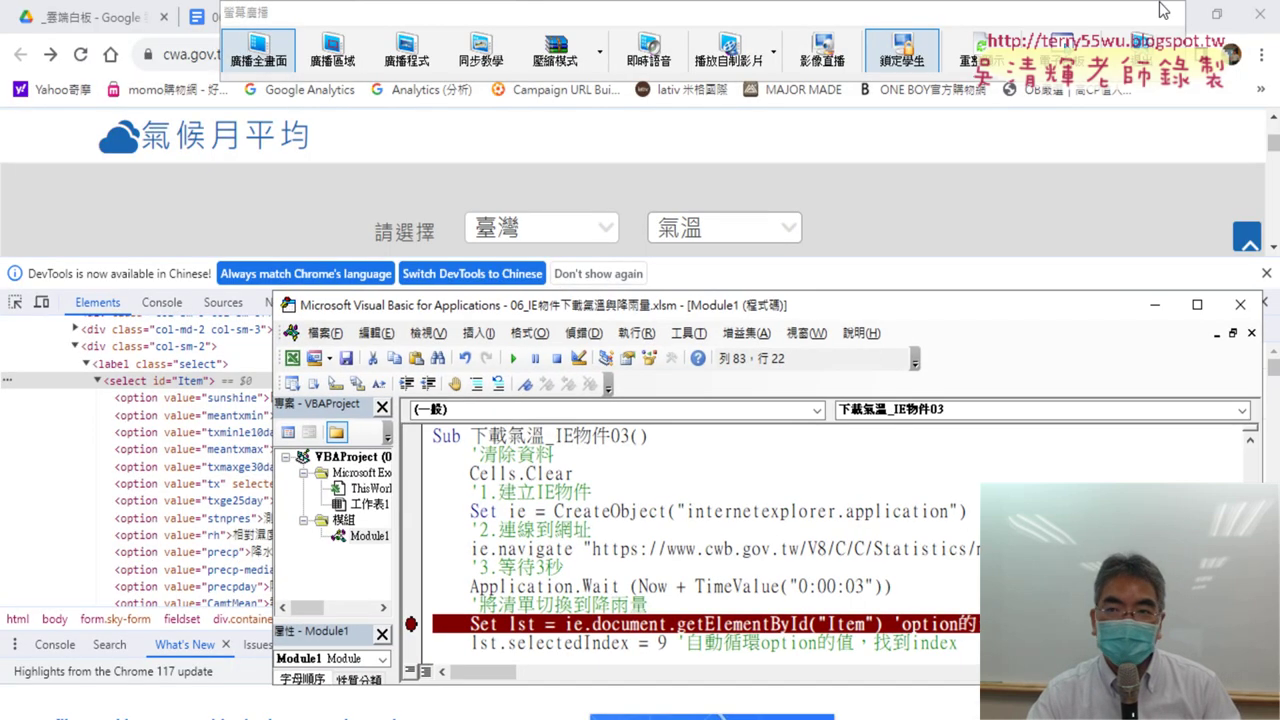
{"action": "left_click", "coordinate": [992, 200]}
{"action": "left_click", "coordinate": [1262, 304]}
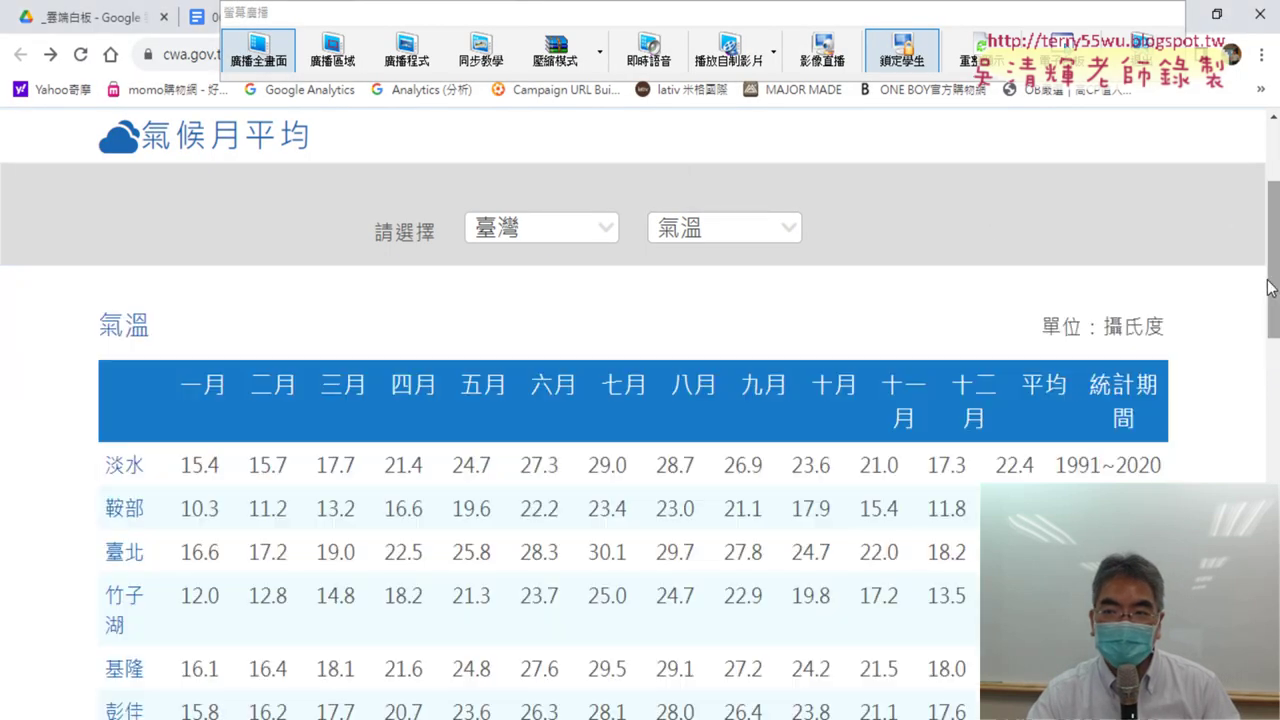
{"action": "left_click", "coordinate": [1173, 14]}
{"action": "left_click_drag", "start_coordinate": [498, 214], "coordinate": [498, 192]}
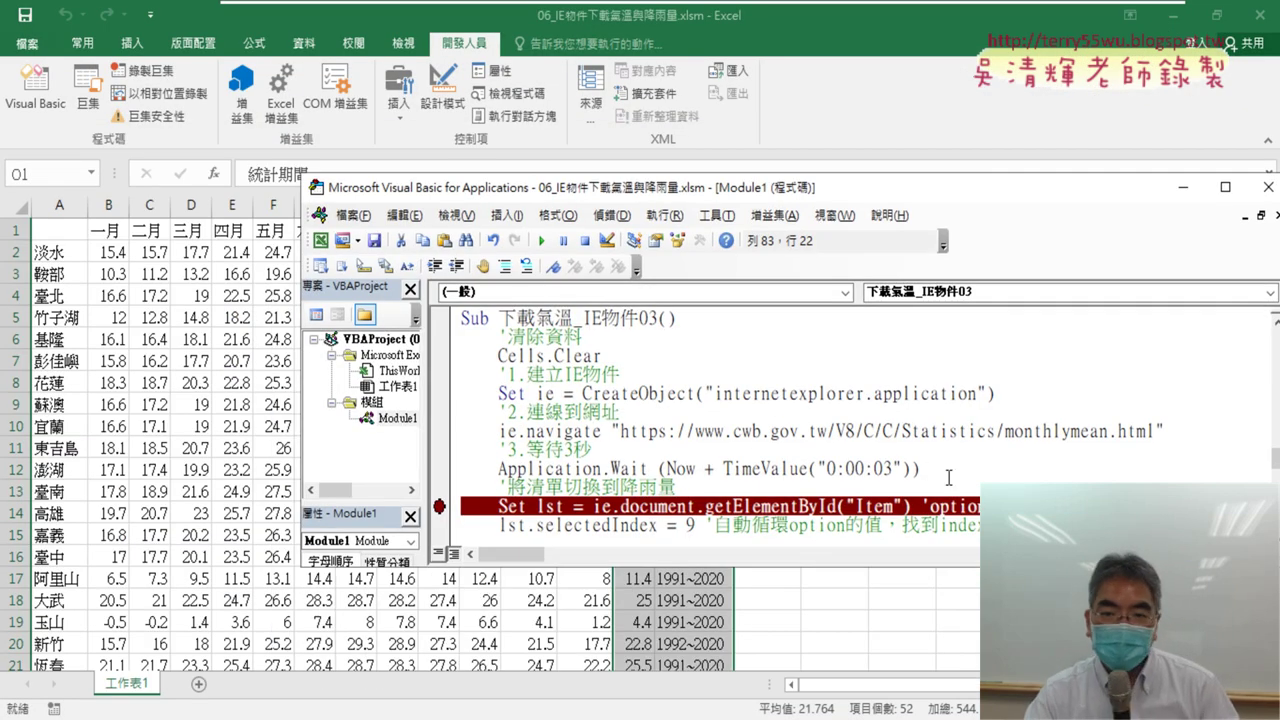
- Add an ie.Visible=1 line after Application.Wait and set a breakpoint on it
{"action": "scroll", "coordinate": [890, 450], "scroll_direction": "down", "scroll_amount": 2}
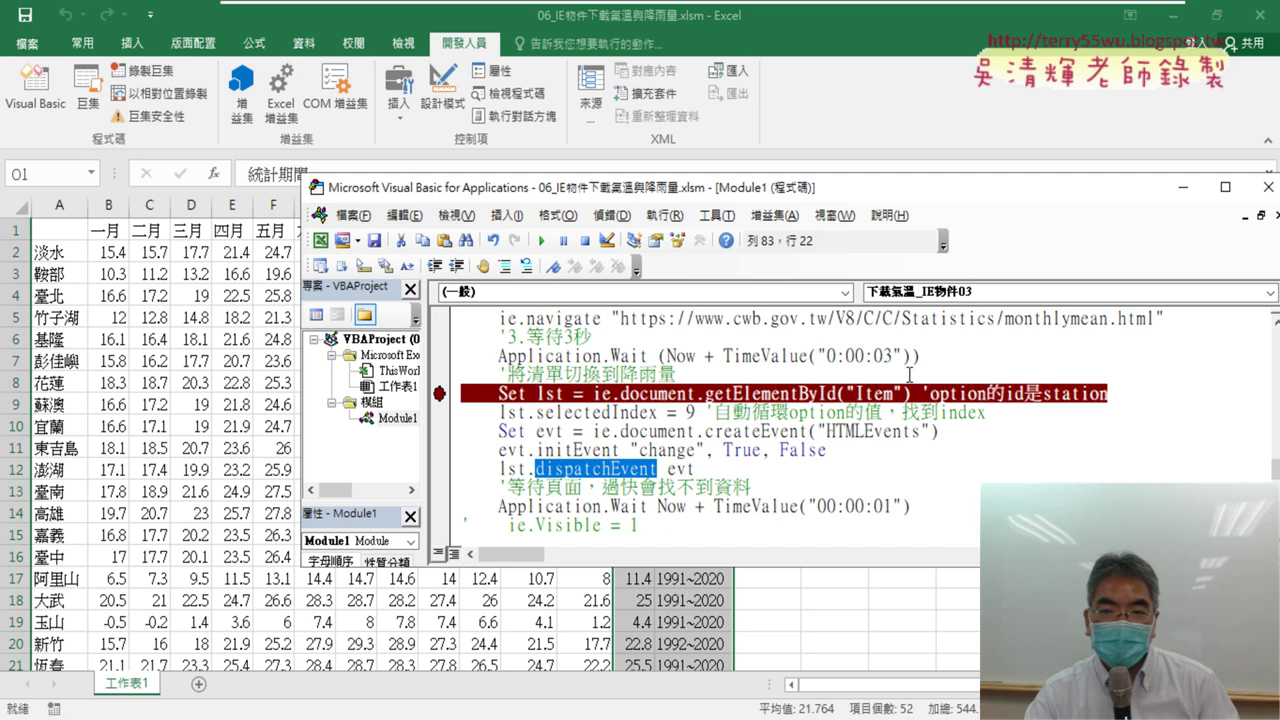
{"action": "left_click", "coordinate": [940, 356]}
{"action": "key", "text": "Return"}
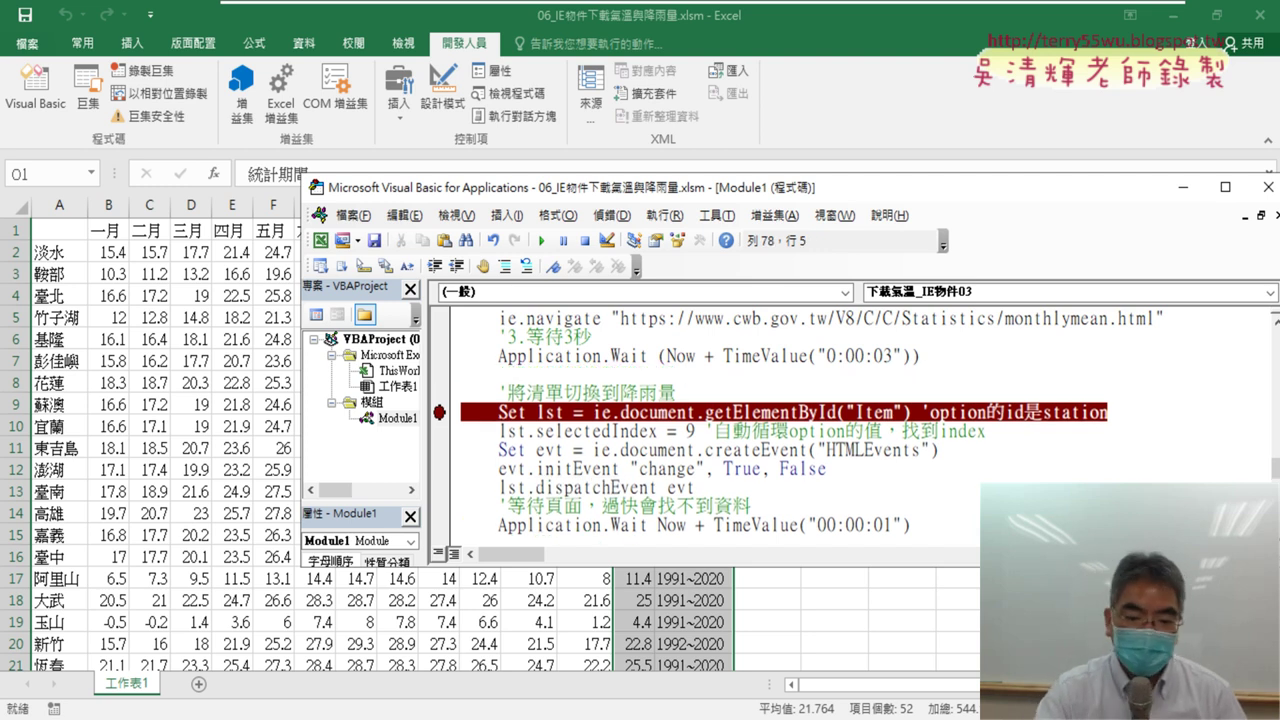
{"action": "type", "text": "ie."}
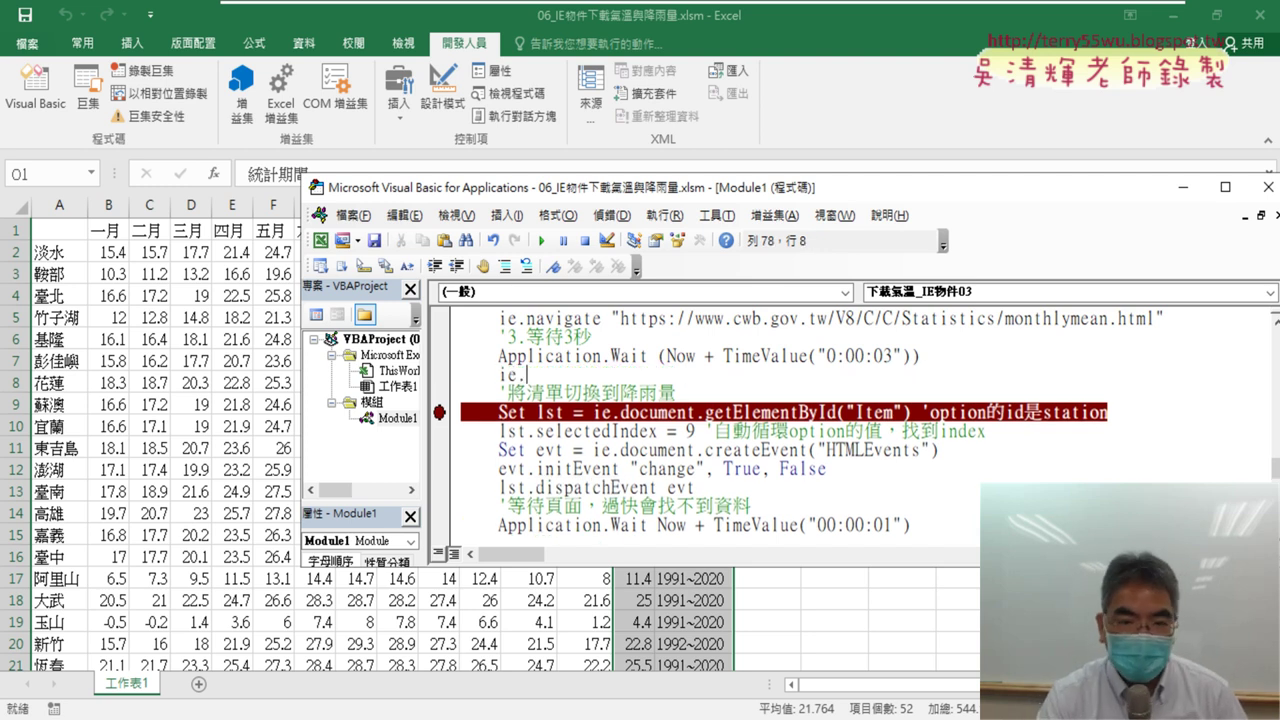
{"action": "type", "text": "viv"}
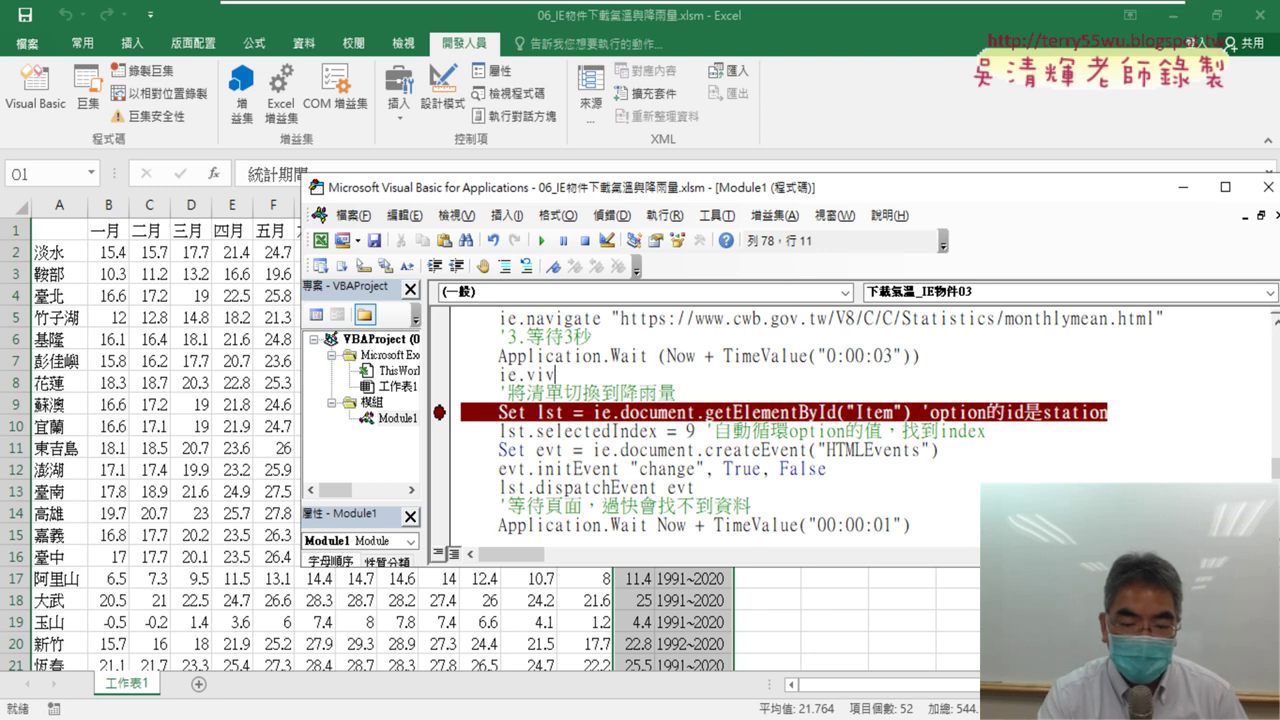
{"action": "key", "text": "BackSpace"}
{"action": "type", "text": "s"}
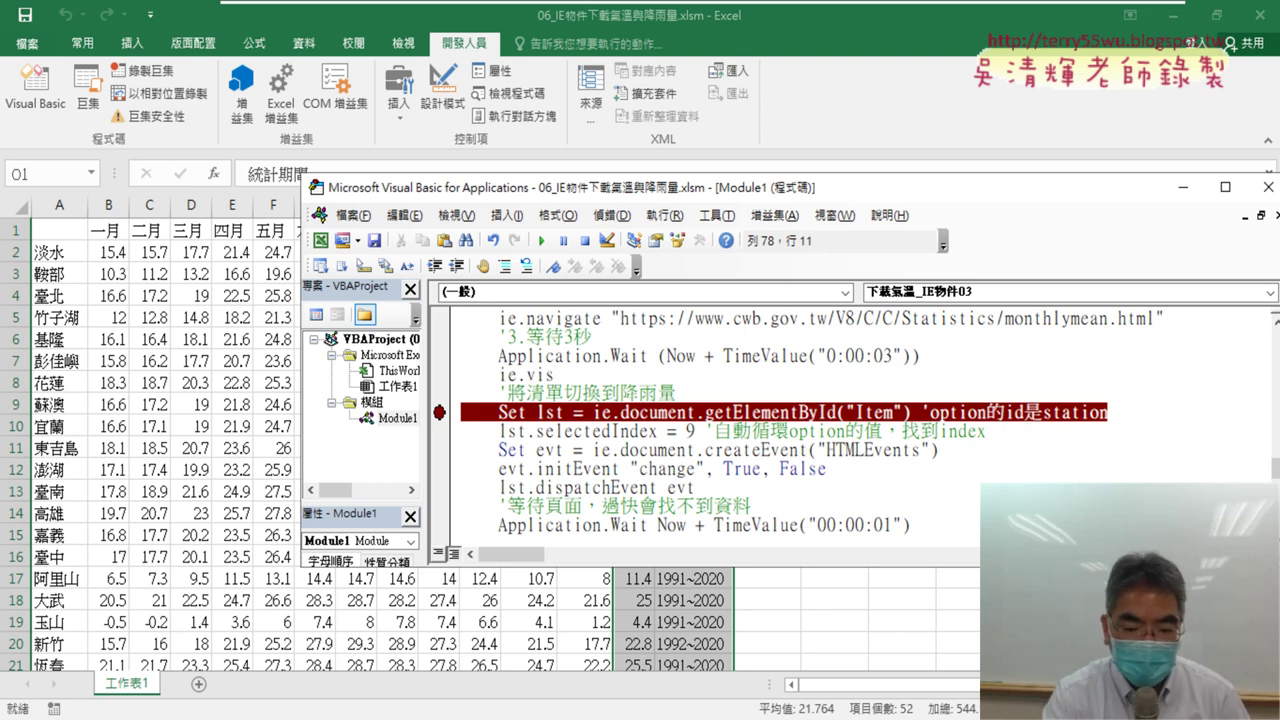
{"action": "type", "text": "ible"}
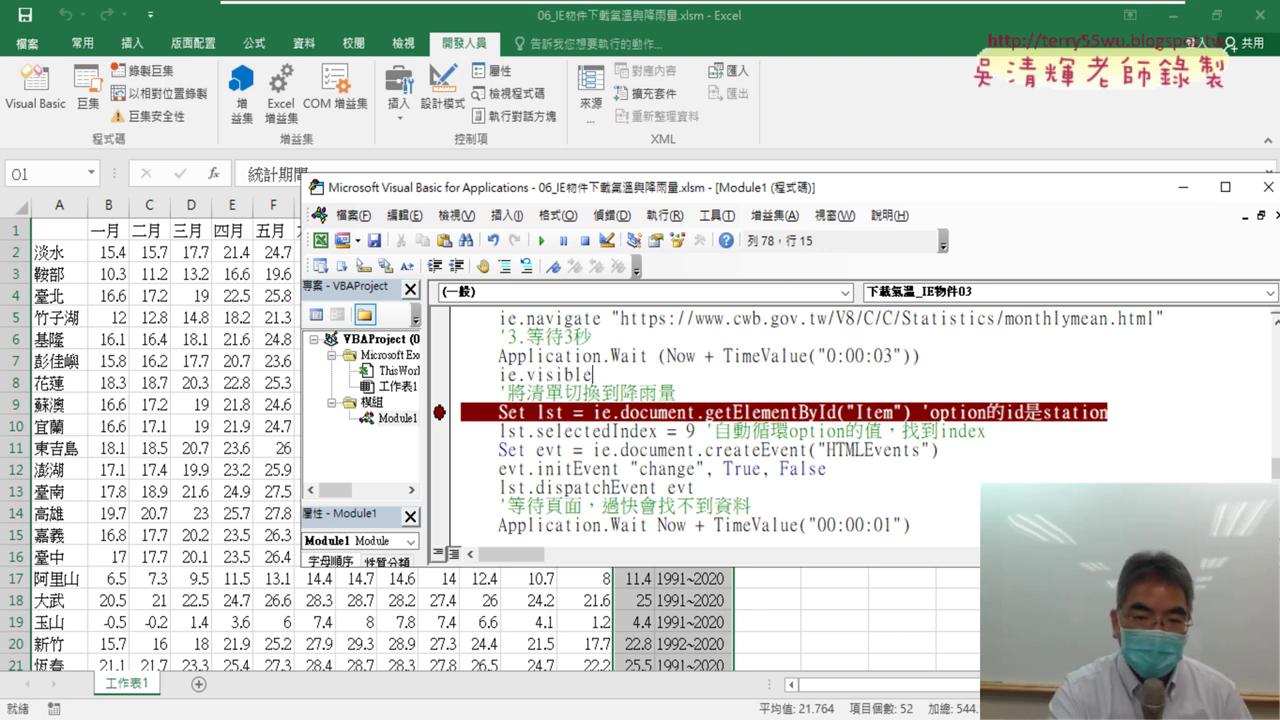
{"action": "type", "text": "="}
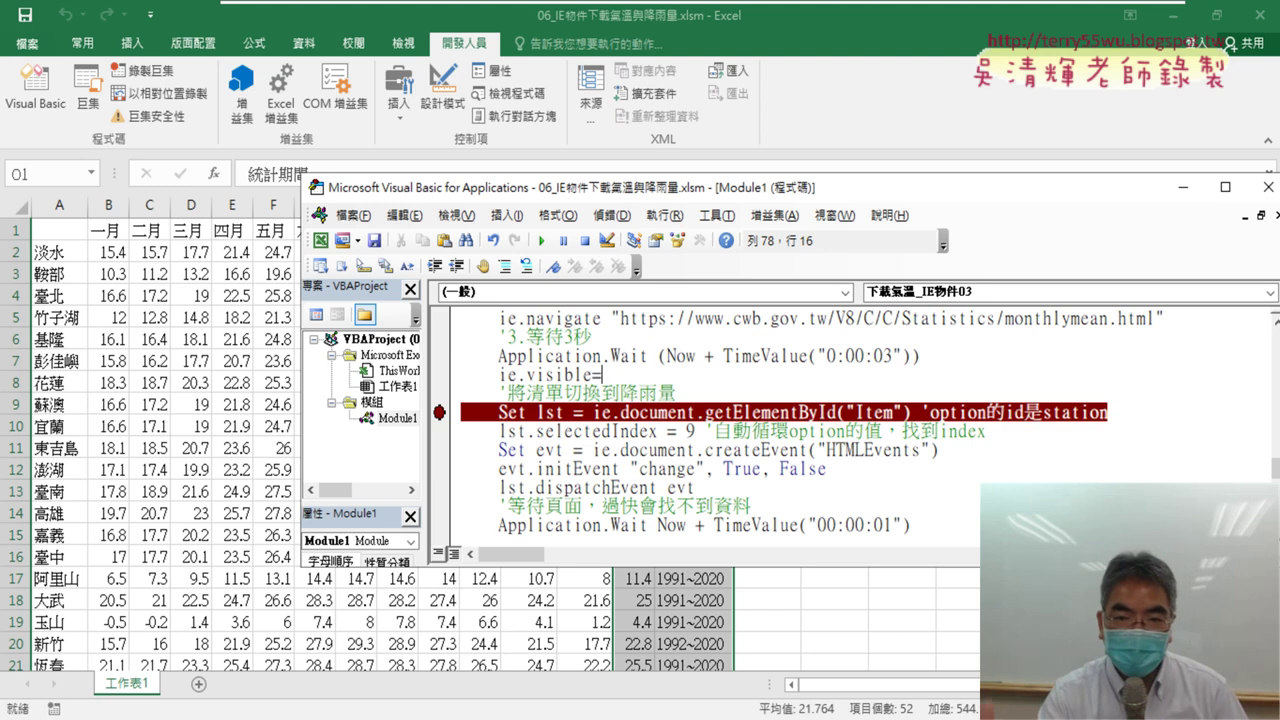
{"action": "type", "text": "1"}
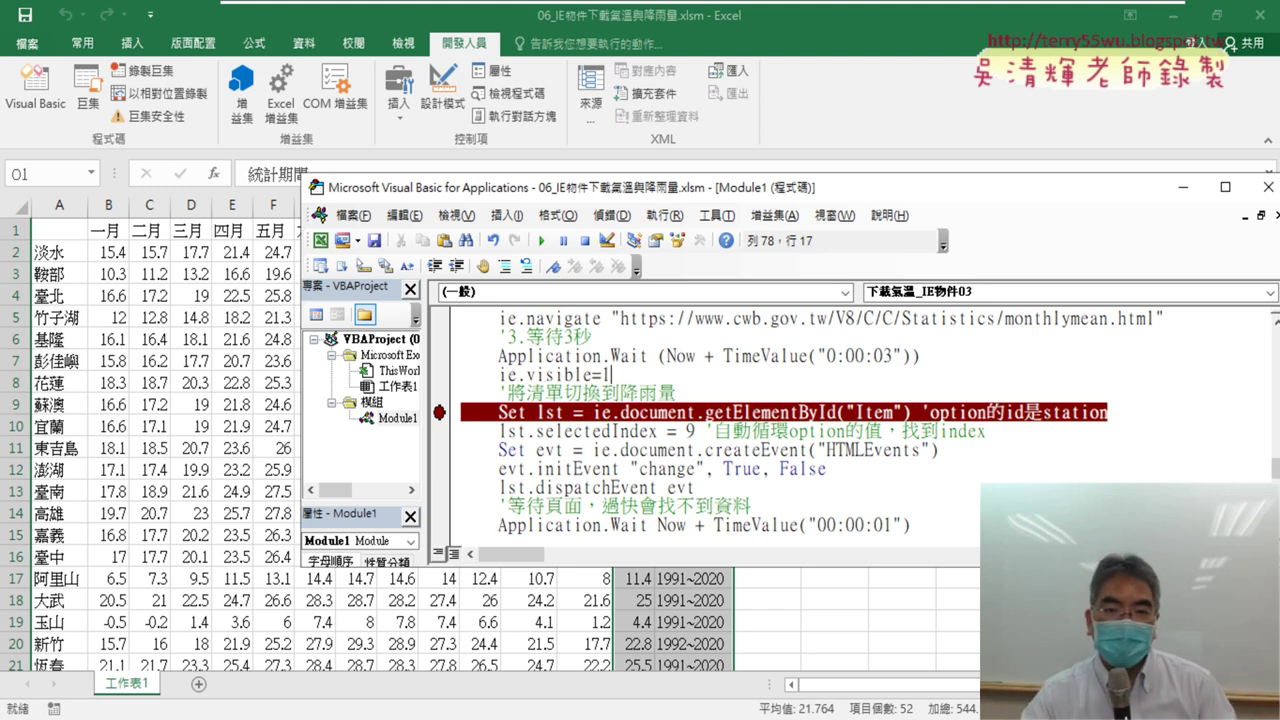
{"action": "double_click", "coordinate": [608, 374]}
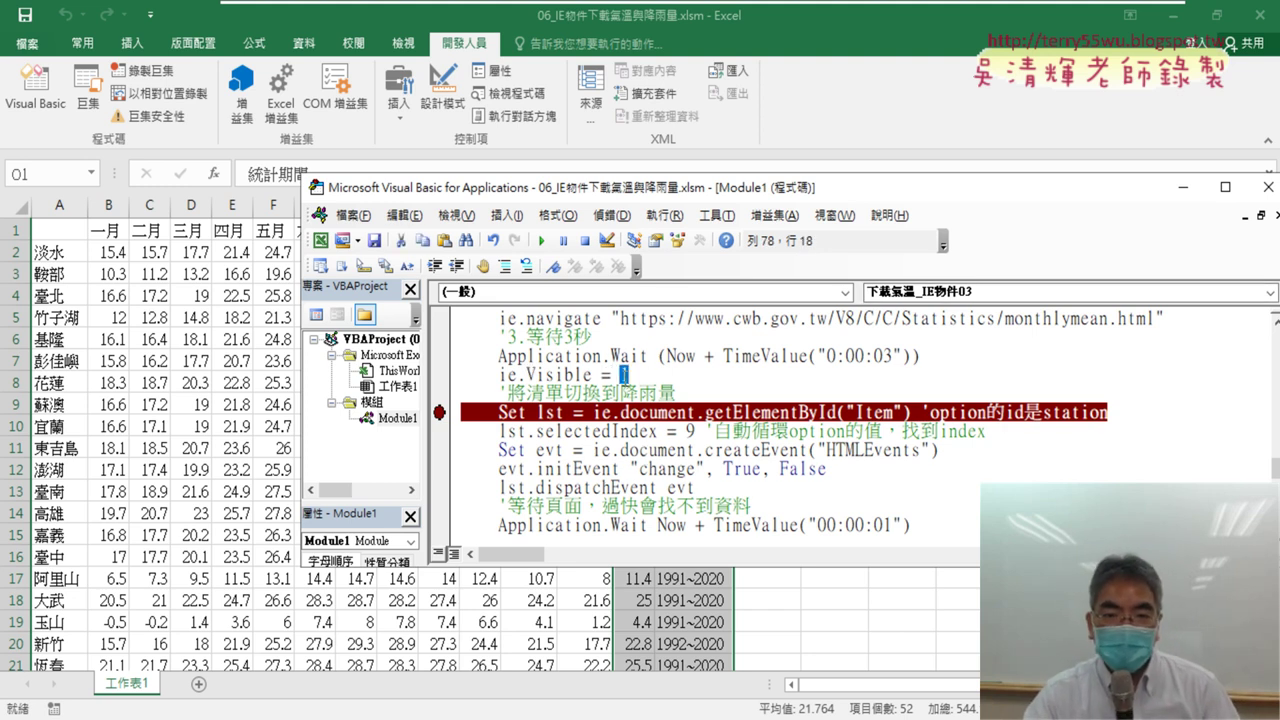
{"action": "left_click_drag", "start_coordinate": [627, 374], "coordinate": [507, 374]}
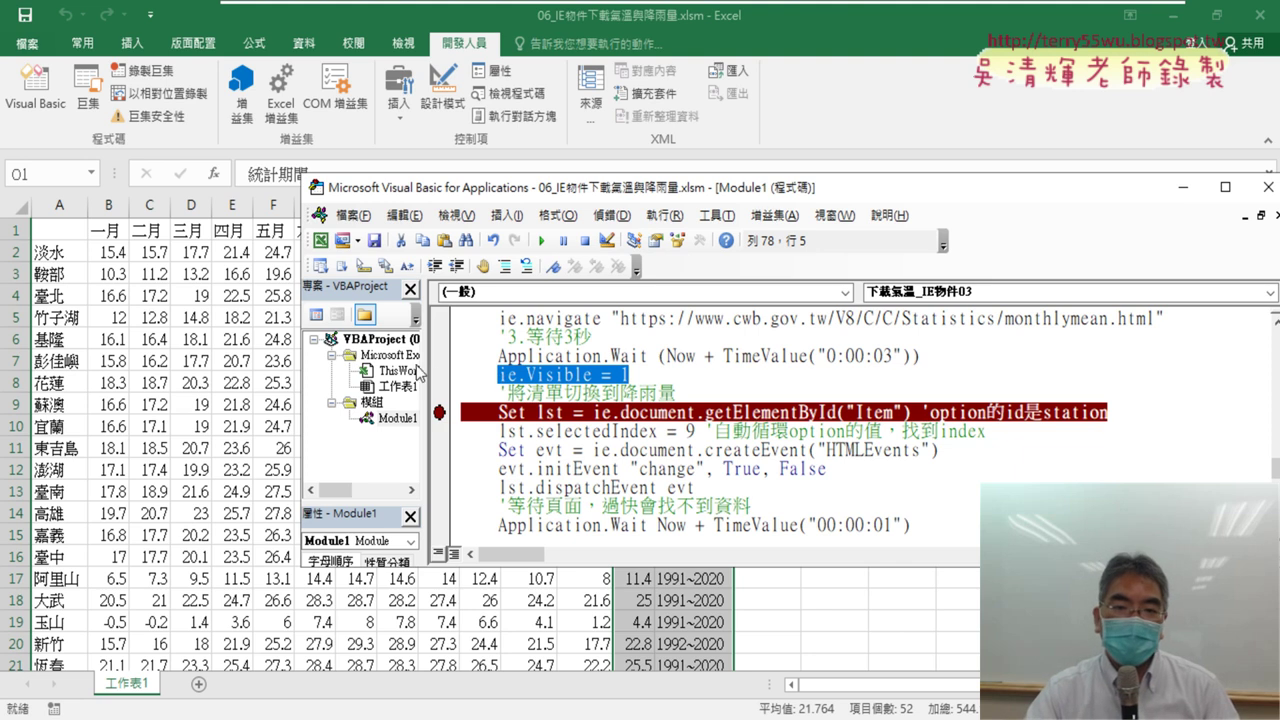
{"action": "left_click", "coordinate": [439, 374]}
{"action": "left_click", "coordinate": [634, 374]}
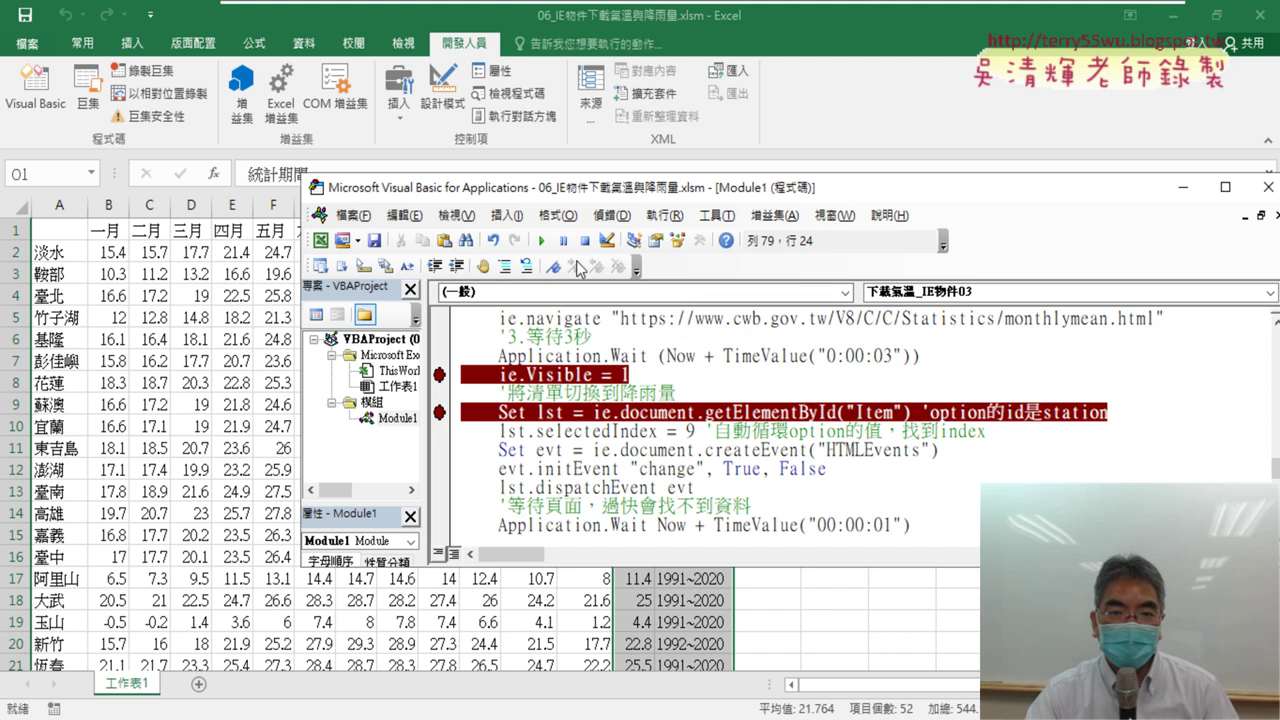
- Run the macro past its breakpoint so Internet Explorer opens the 氣候月平均 氣溫 page
{"action": "key", "text": "F5"}
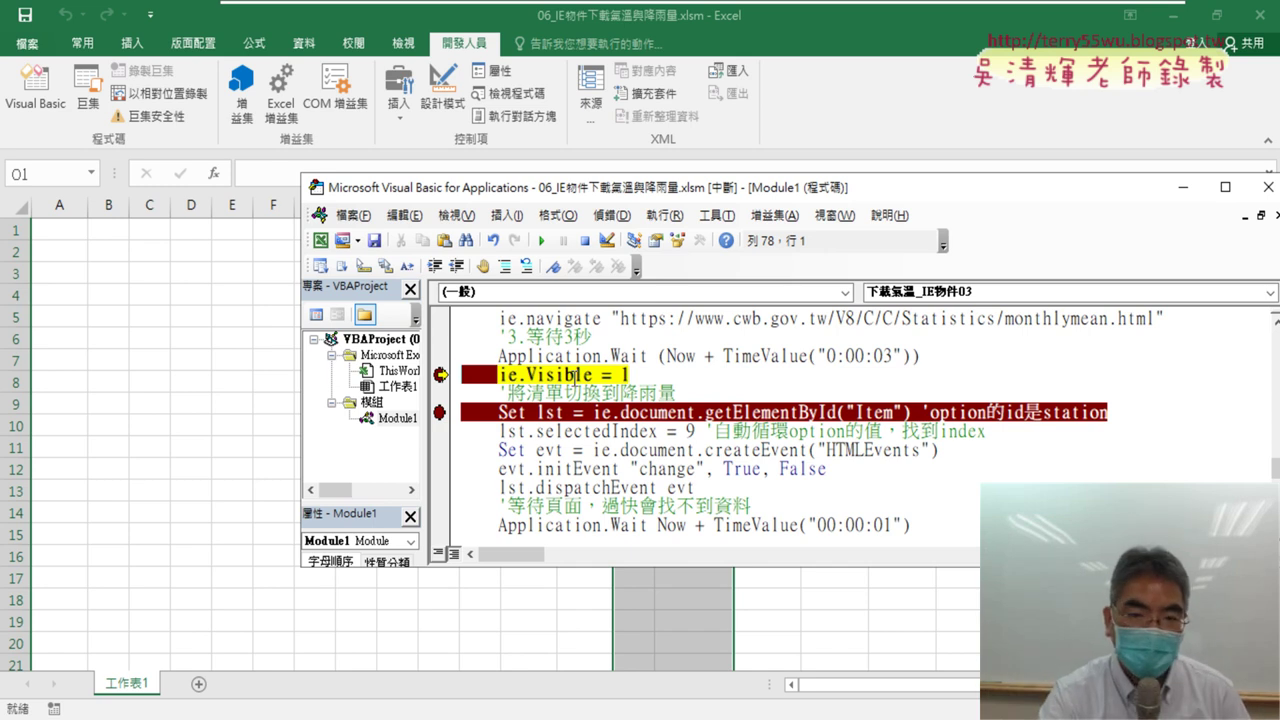
{"action": "key", "text": "F8"}
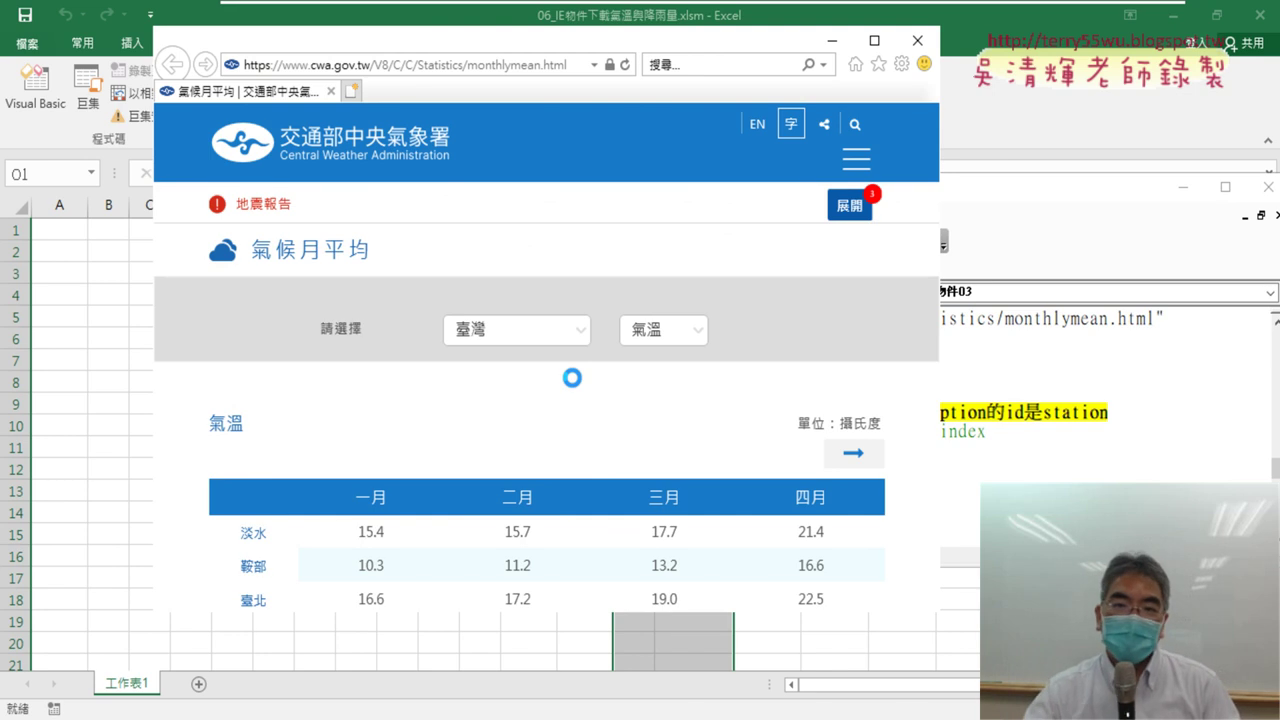
- Move the Internet Explorer window aside, then maximize it to show the full 臺灣 氣溫 table
{"action": "left_click_drag", "start_coordinate": [645, 40], "coordinate": [528, 35]}
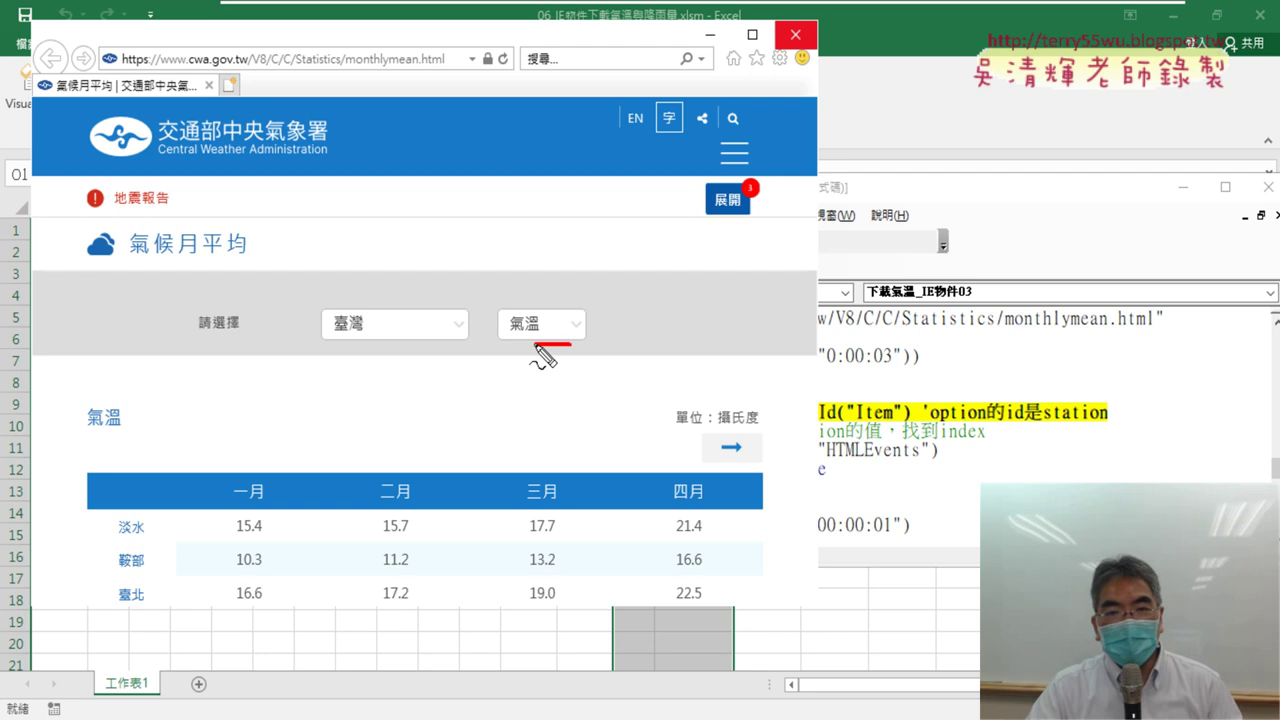
{"action": "left_click_drag", "start_coordinate": [556, 346], "coordinate": [574, 352]}
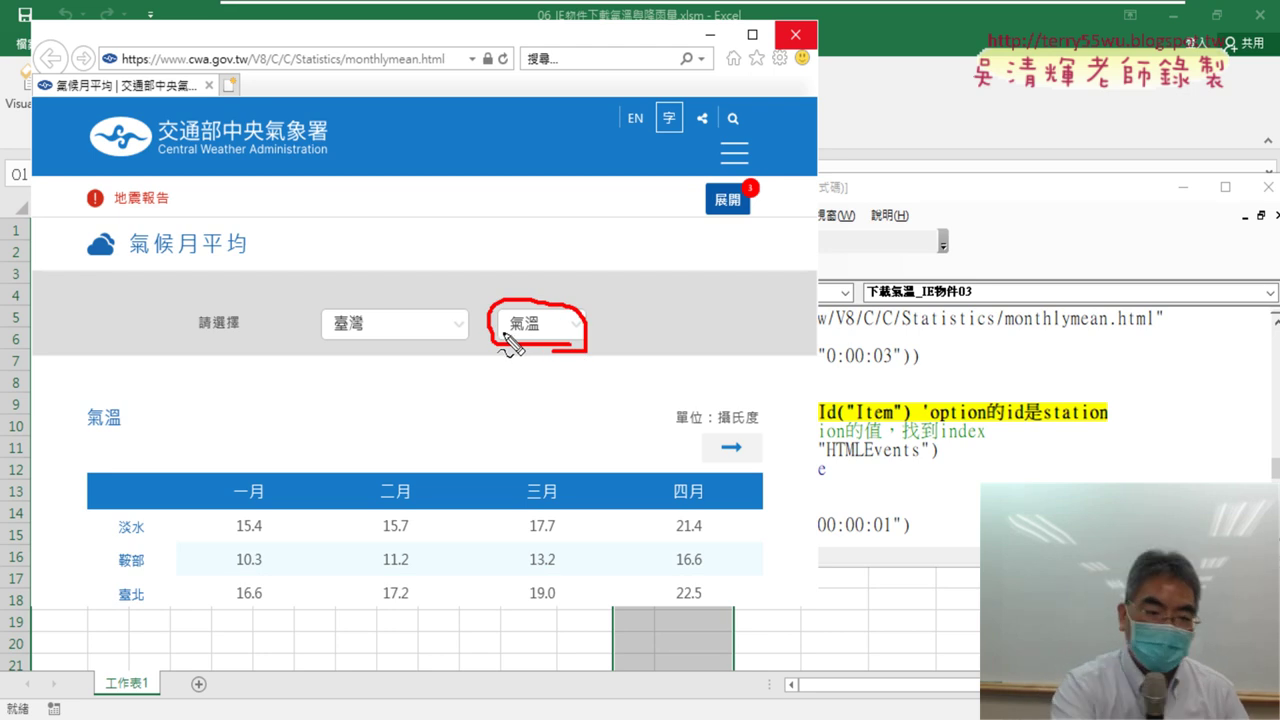
{"action": "key", "text": "Escape"}
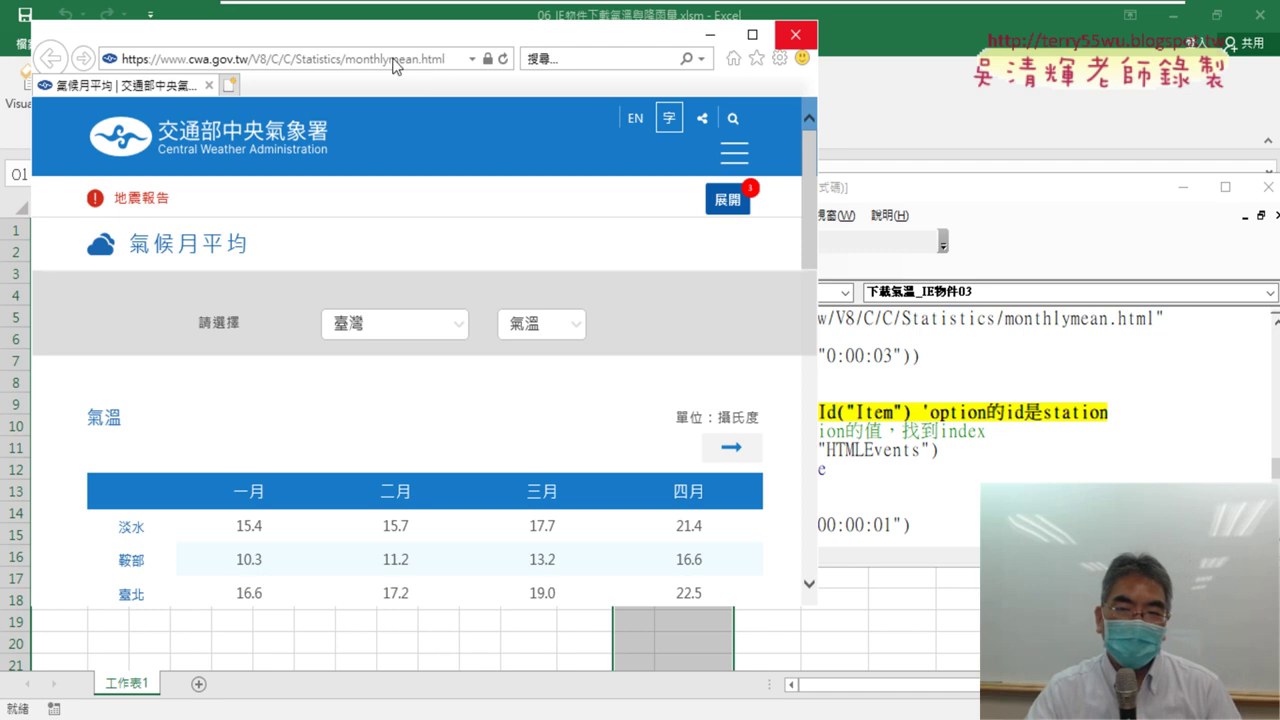
{"action": "double_click", "coordinate": [412, 40]}
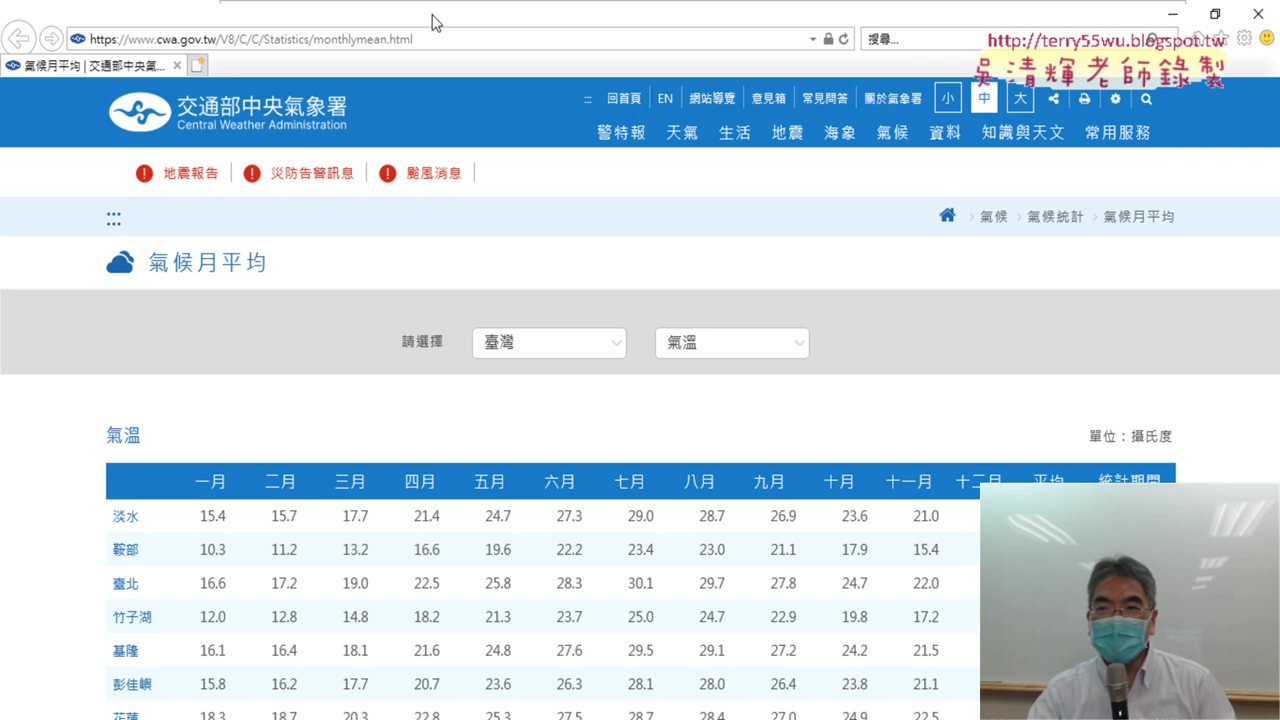
- Check About Internet Explorer to confirm the browser is version 11
{"action": "left_click", "coordinate": [1244, 40]}
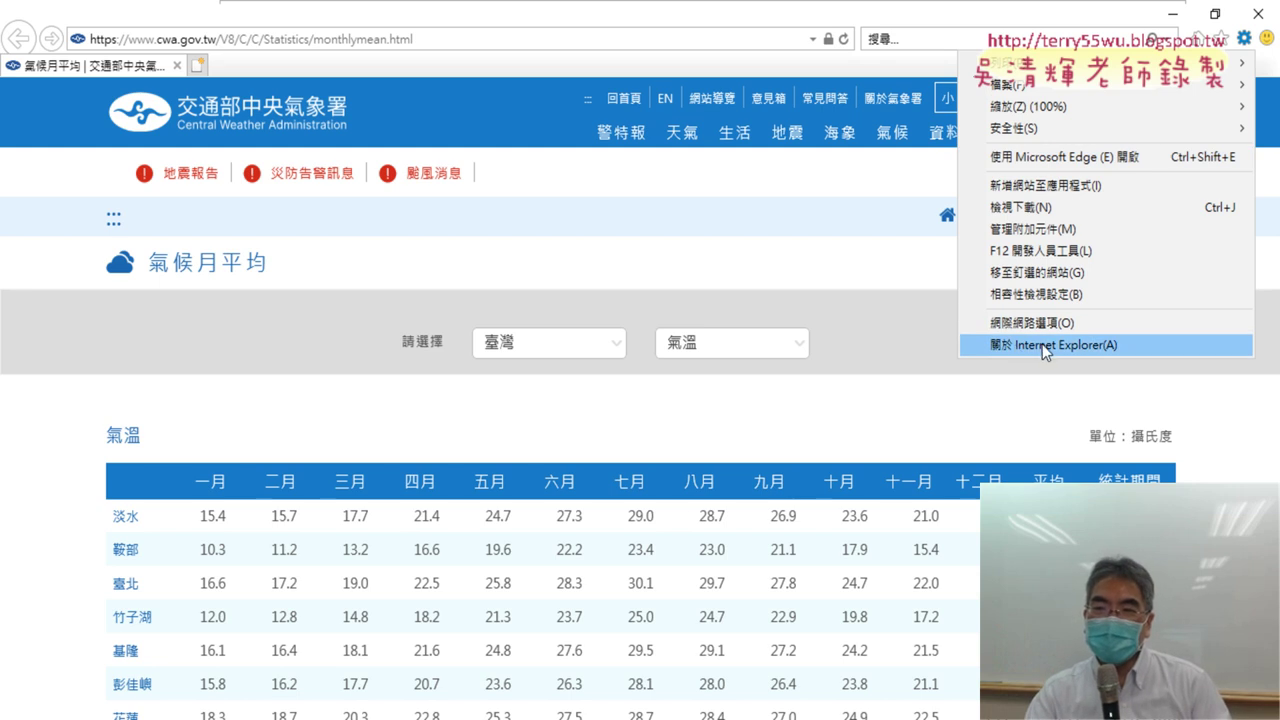
{"action": "left_click", "coordinate": [1043, 346]}
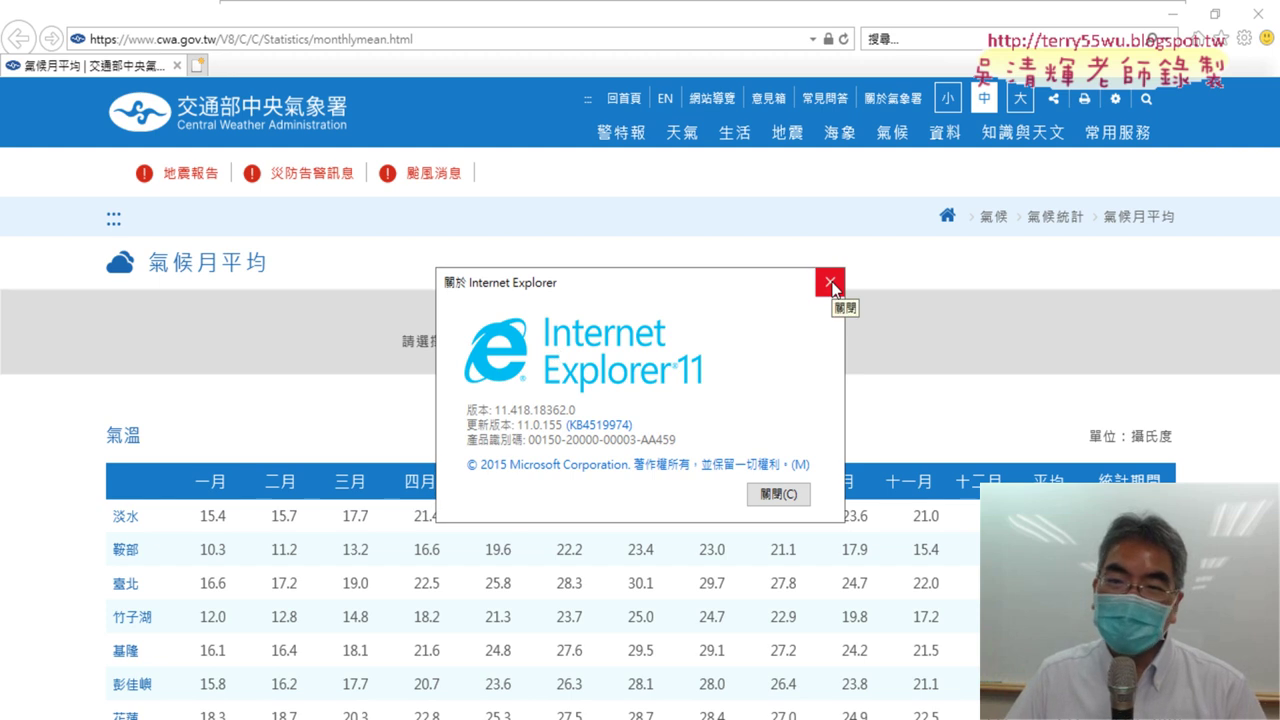
{"action": "left_click", "coordinate": [832, 285]}
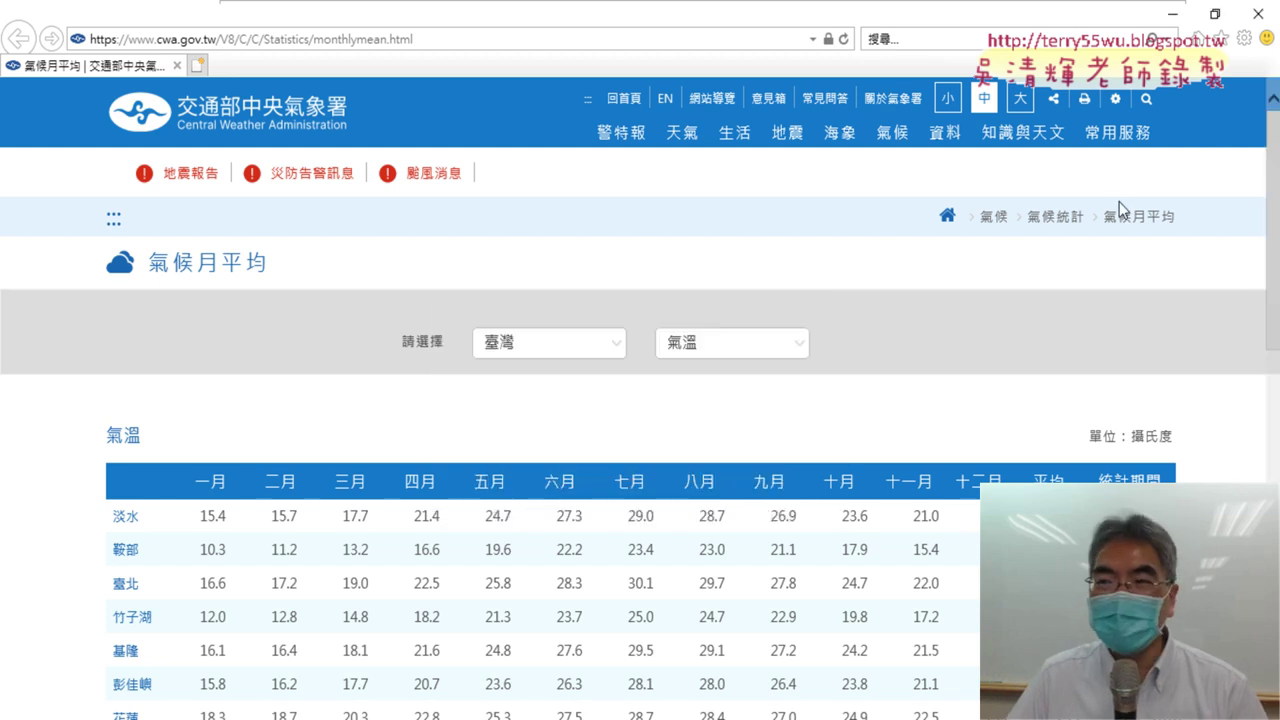
- Restore the browser to a smaller window so Excel shows behind it
{"action": "left_click", "coordinate": [1245, 40]}
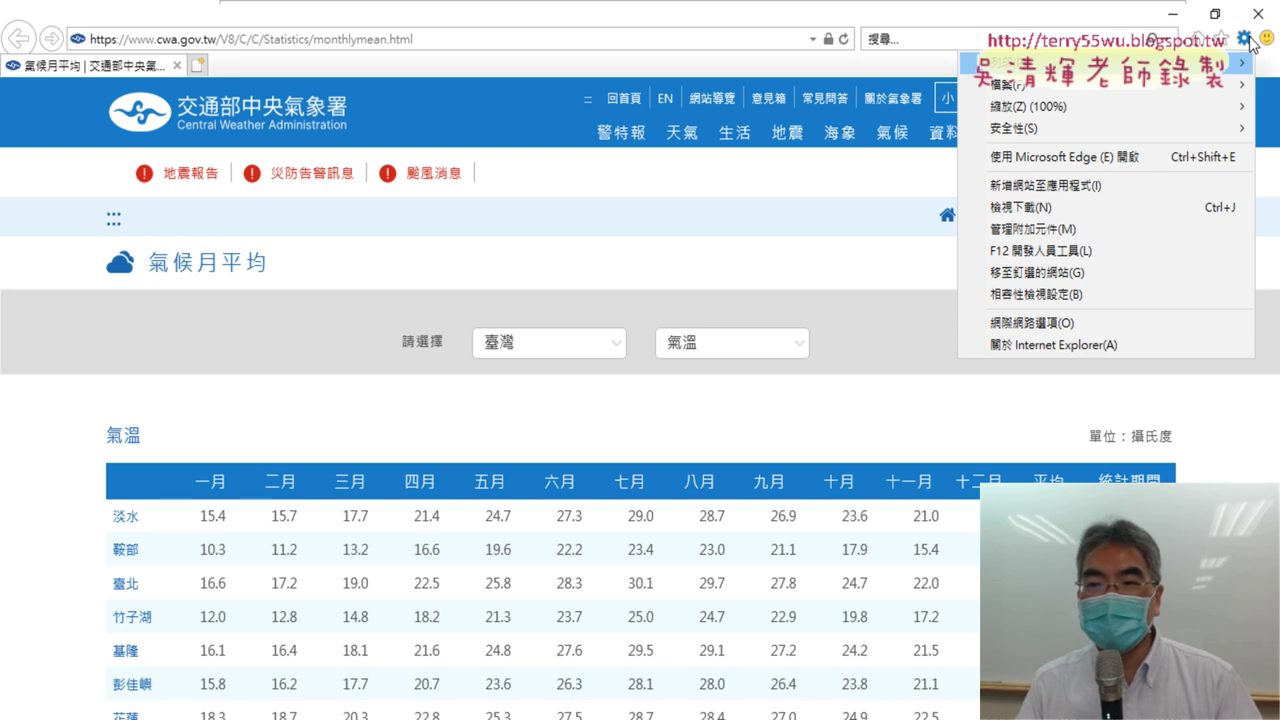
{"action": "mouse_move", "coordinate": [504, 9]}
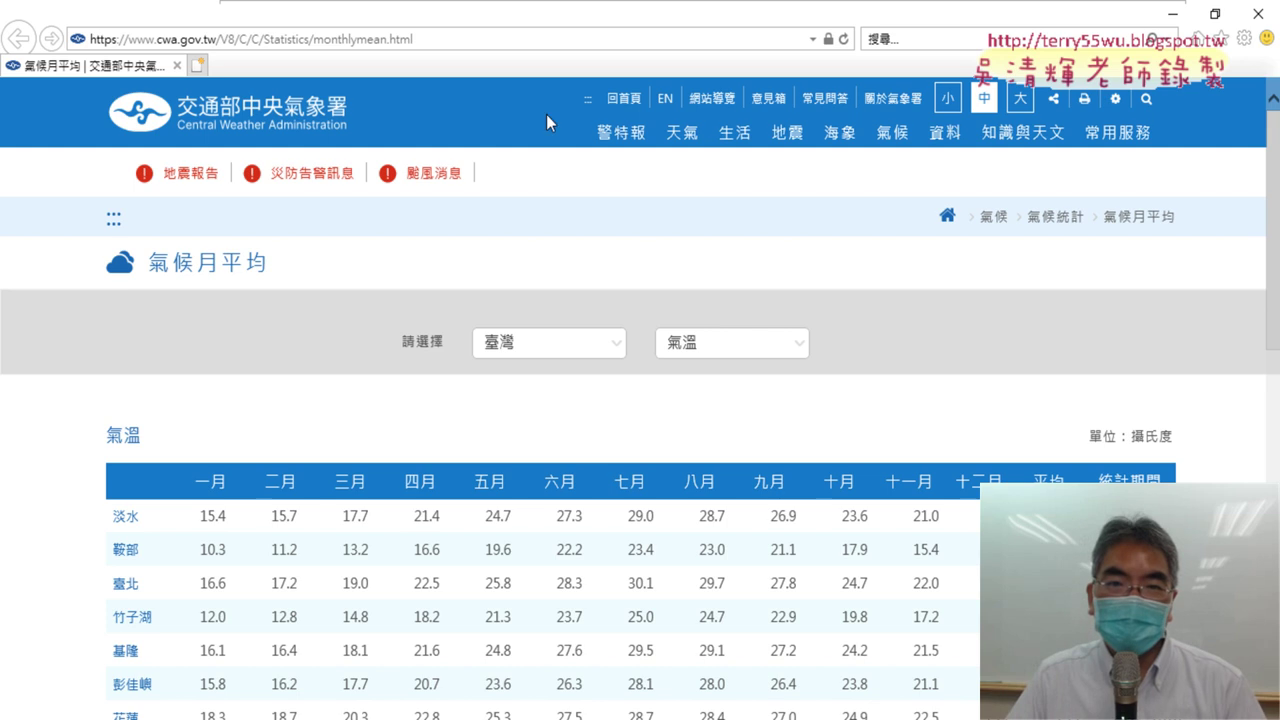
{"action": "double_click", "coordinate": [580, 18]}
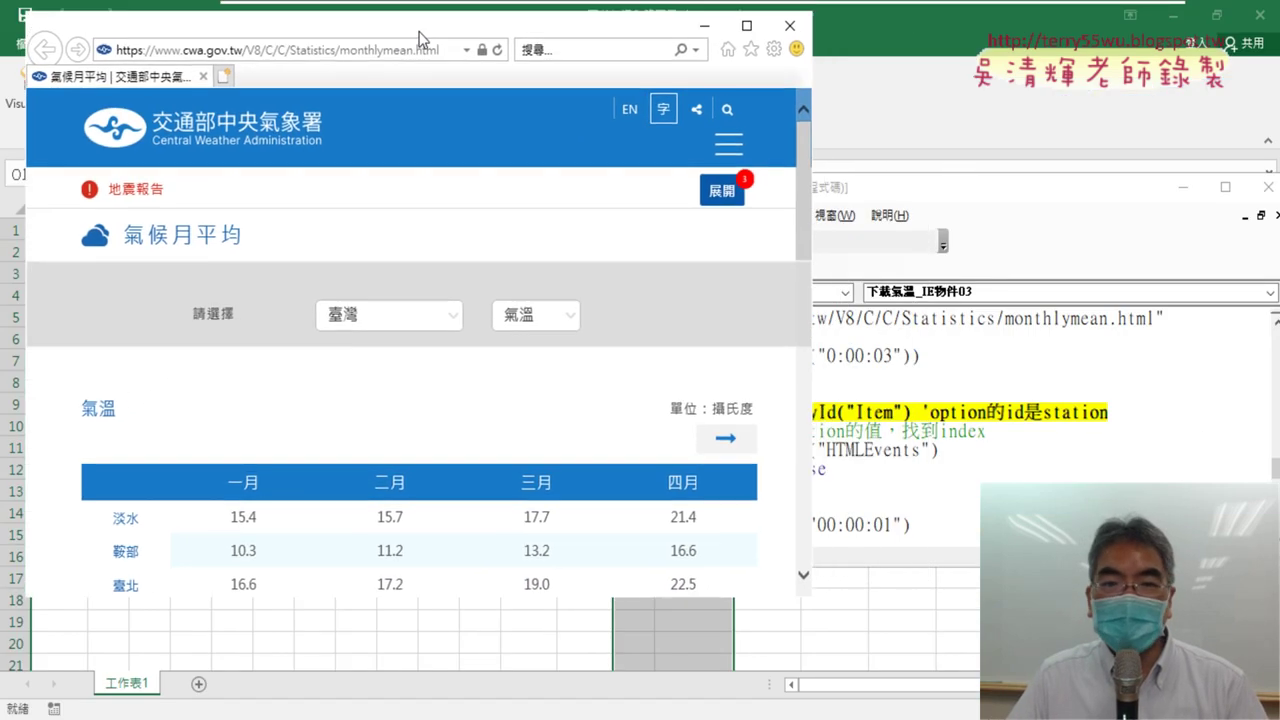
- Place the VBA editor beside the page and step through lst.selectedIndex = 9
{"action": "left_click", "coordinate": [935, 382]}
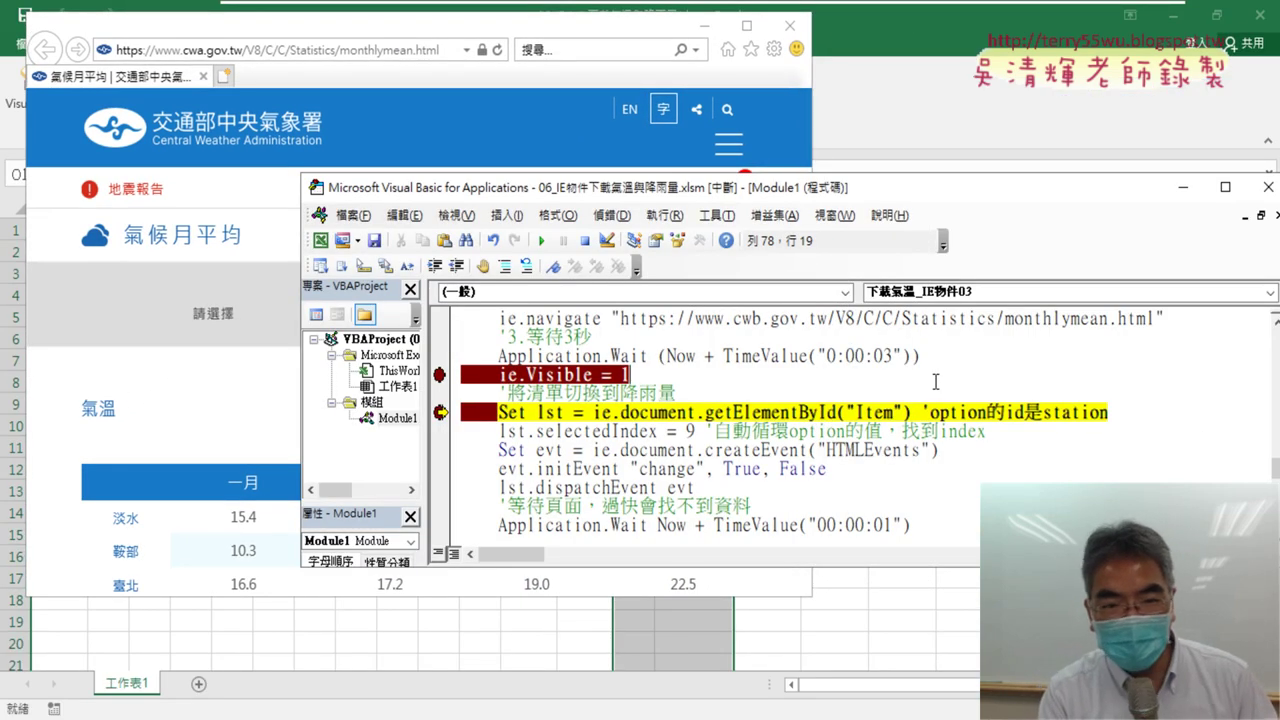
{"action": "mouse_move", "coordinate": [561, 189]}
{"action": "left_mouse_down"}
{"action": "mouse_move", "coordinate": [909, 190]}
{"action": "mouse_move", "coordinate": [857, 184]}
{"action": "left_mouse_up"}
{"action": "scroll", "coordinate": [913, 372], "scroll_direction": "down", "scroll_amount": 1}
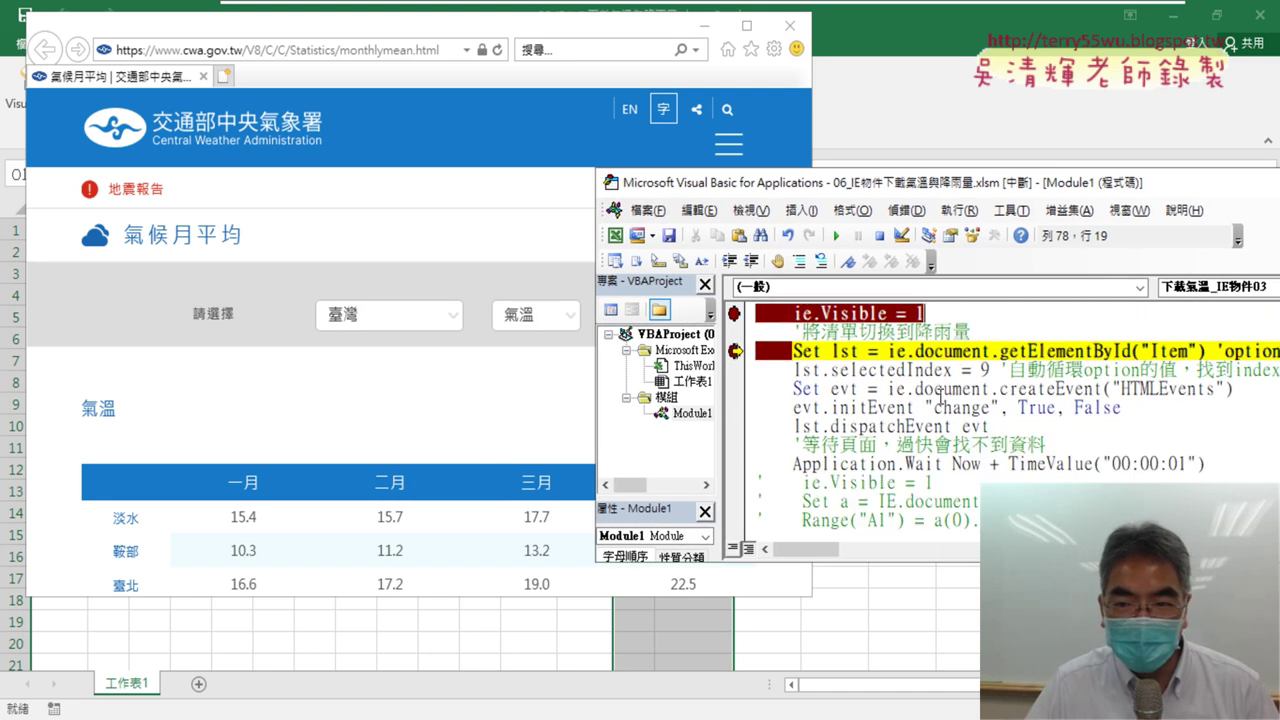
{"action": "key", "text": "F8"}
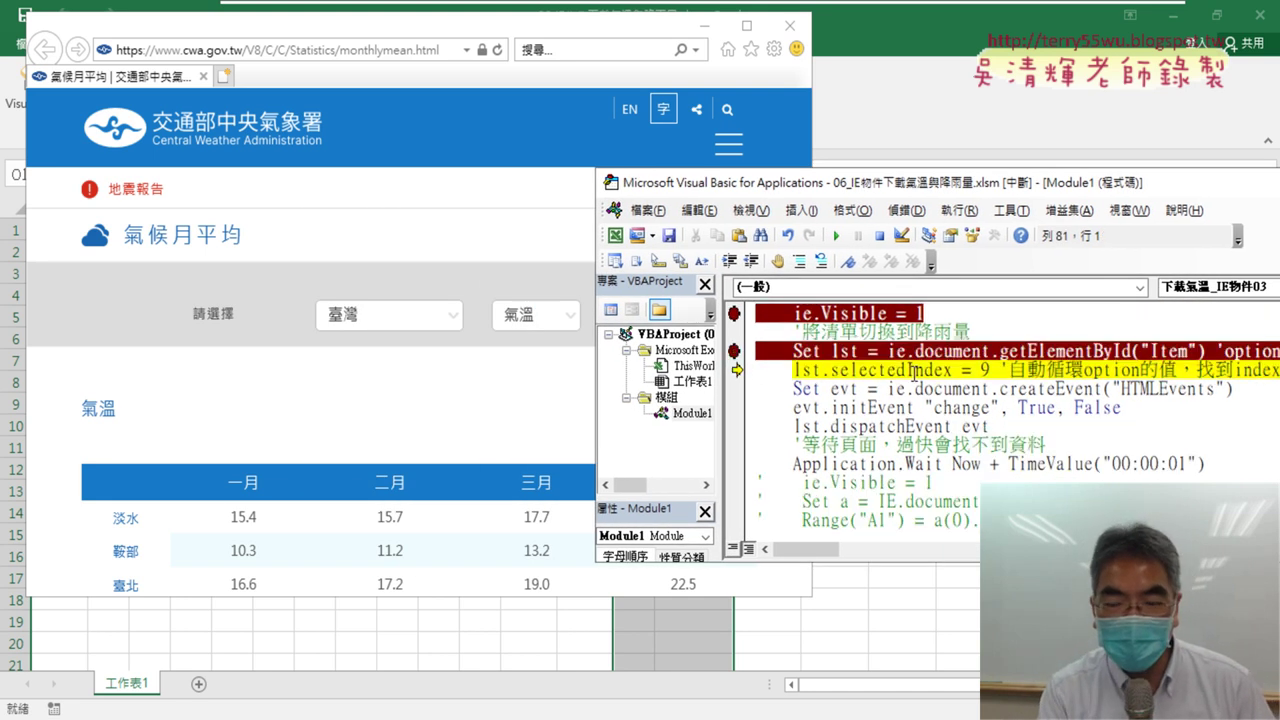
{"action": "key", "text": "F8"}
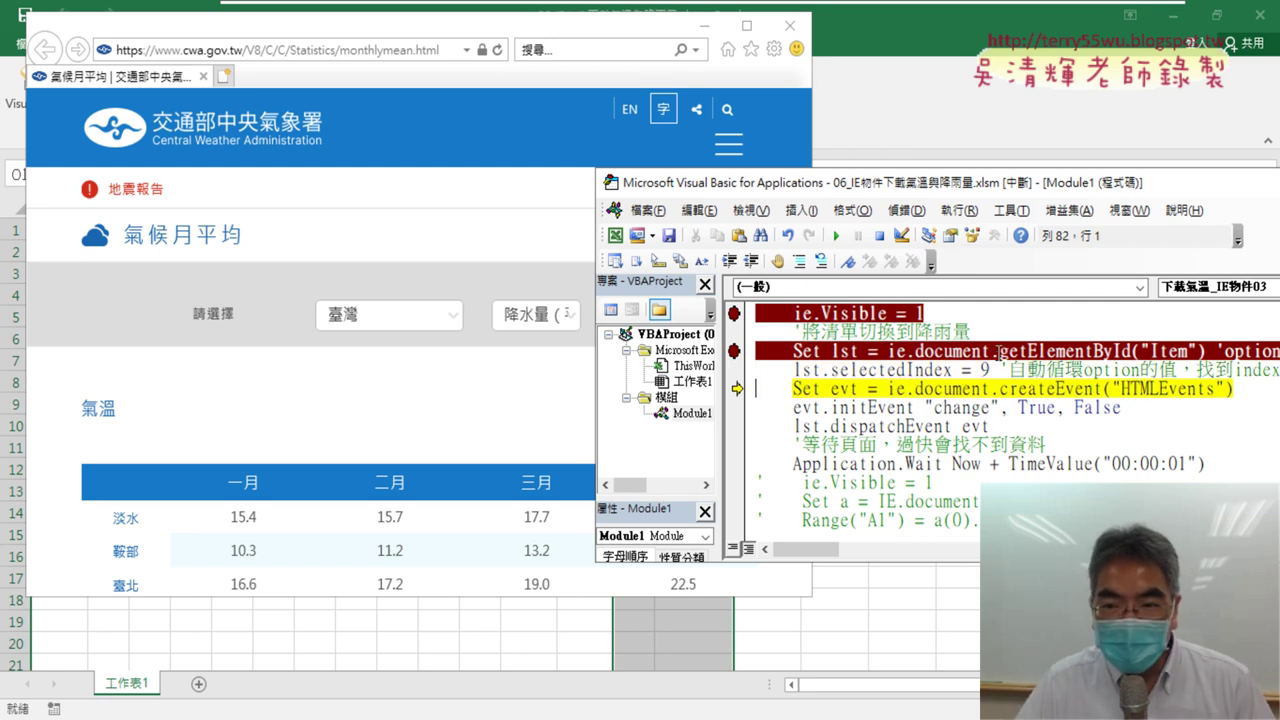
- Highlight the selectedIndex = 9 statement to point it out
{"action": "left_click_drag", "start_coordinate": [991, 370], "coordinate": [798, 372]}
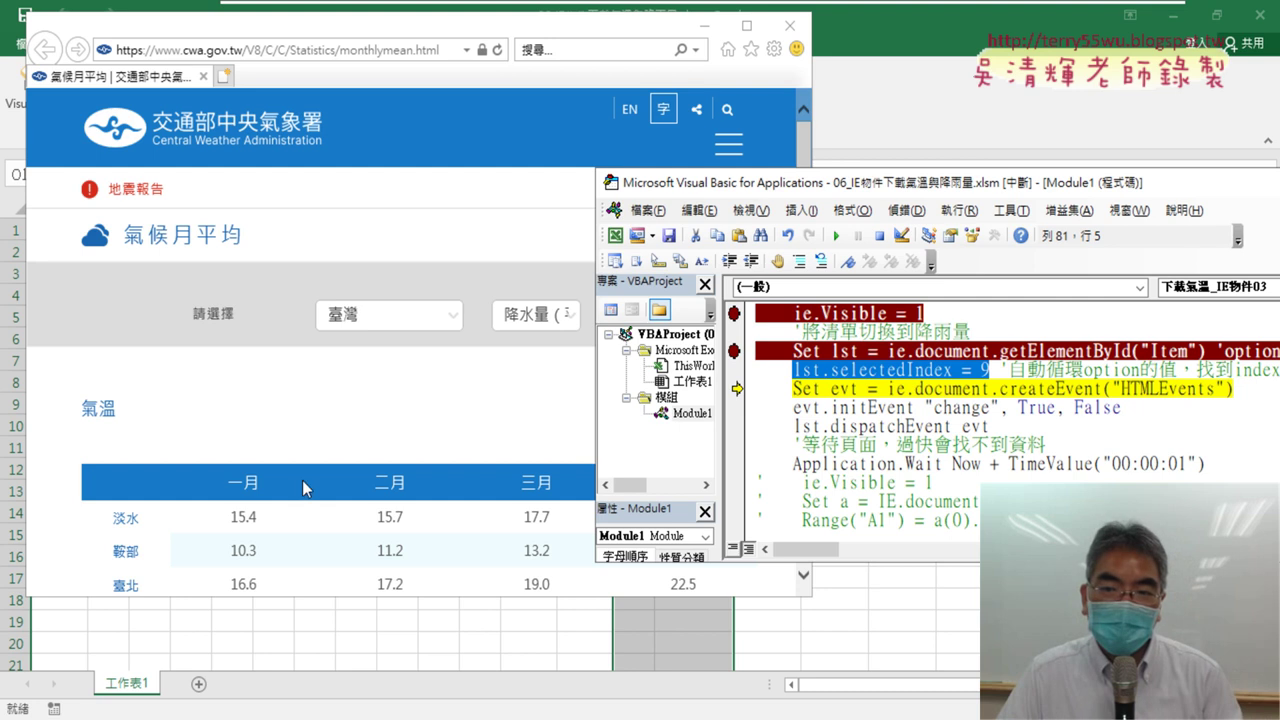
{"action": "left_click", "coordinate": [1006, 368]}
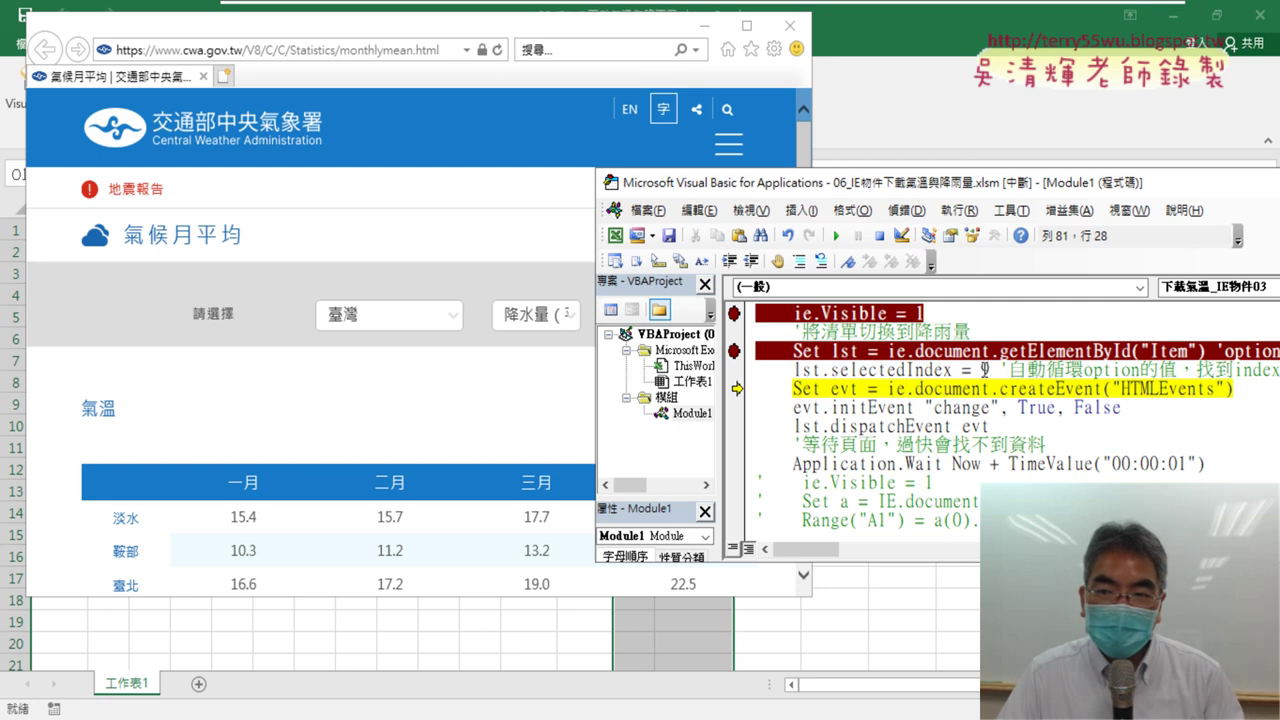
{"action": "left_click_drag", "start_coordinate": [986, 368], "coordinate": [811, 370]}
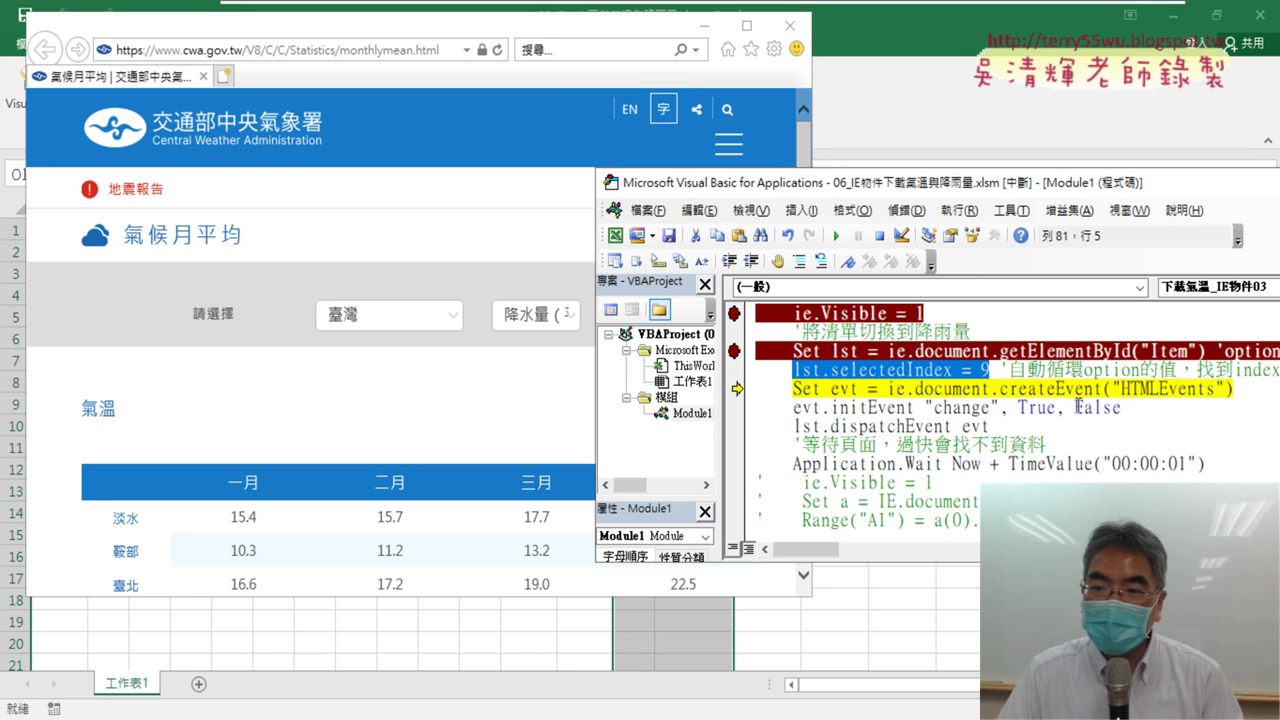
{"action": "left_click", "coordinate": [1233, 386]}
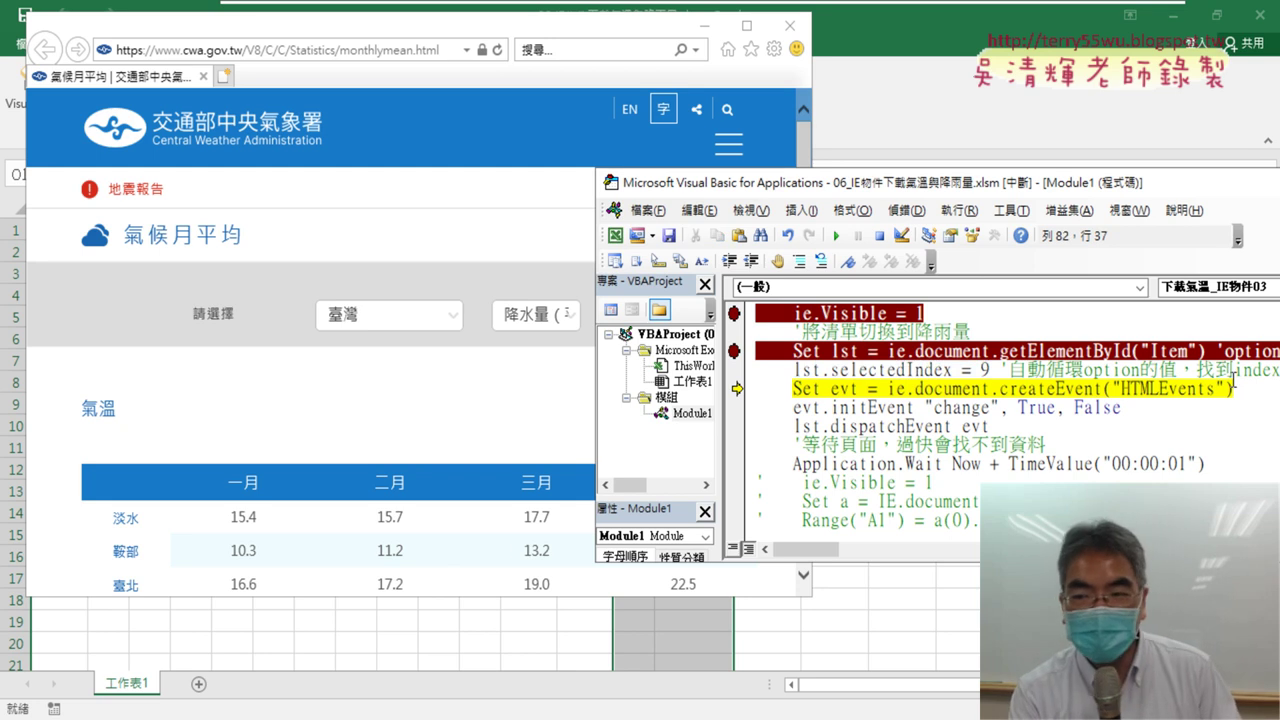
- Step through initEvent and dispatchEvent, checking evt, so IE switches to 降水量（平均）
{"action": "key", "text": "F8"}
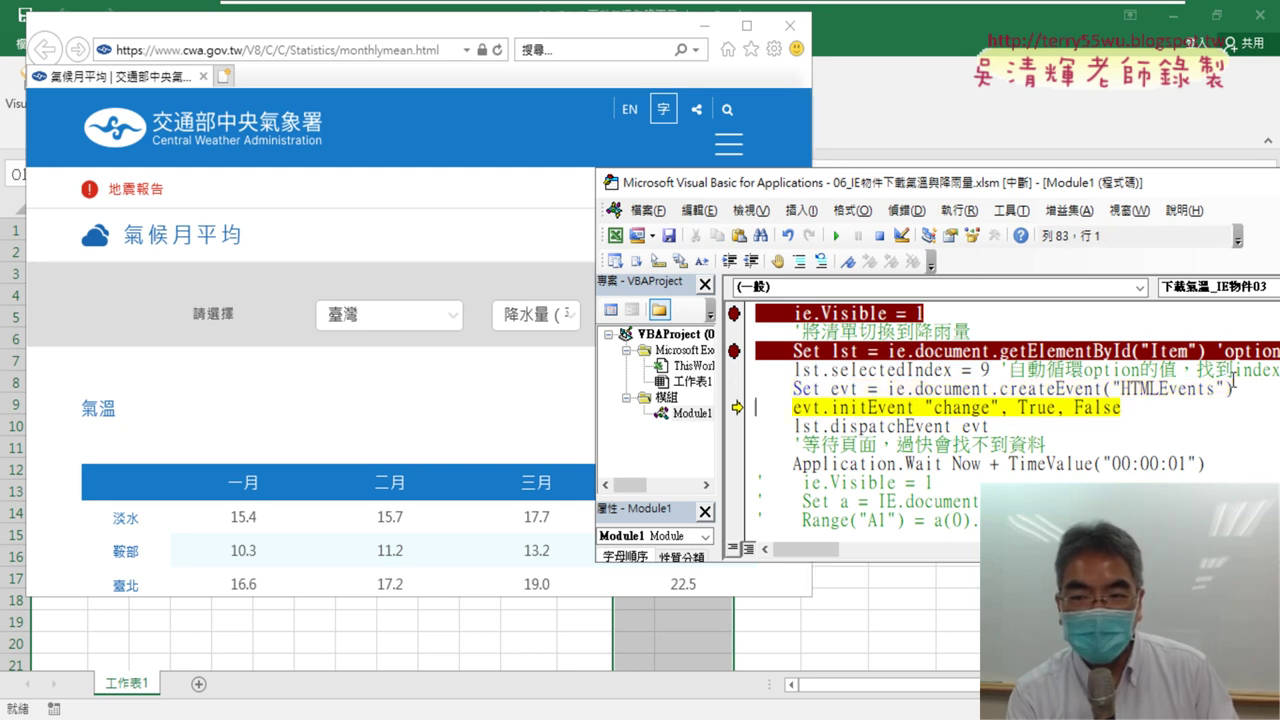
{"action": "key", "text": "F8"}
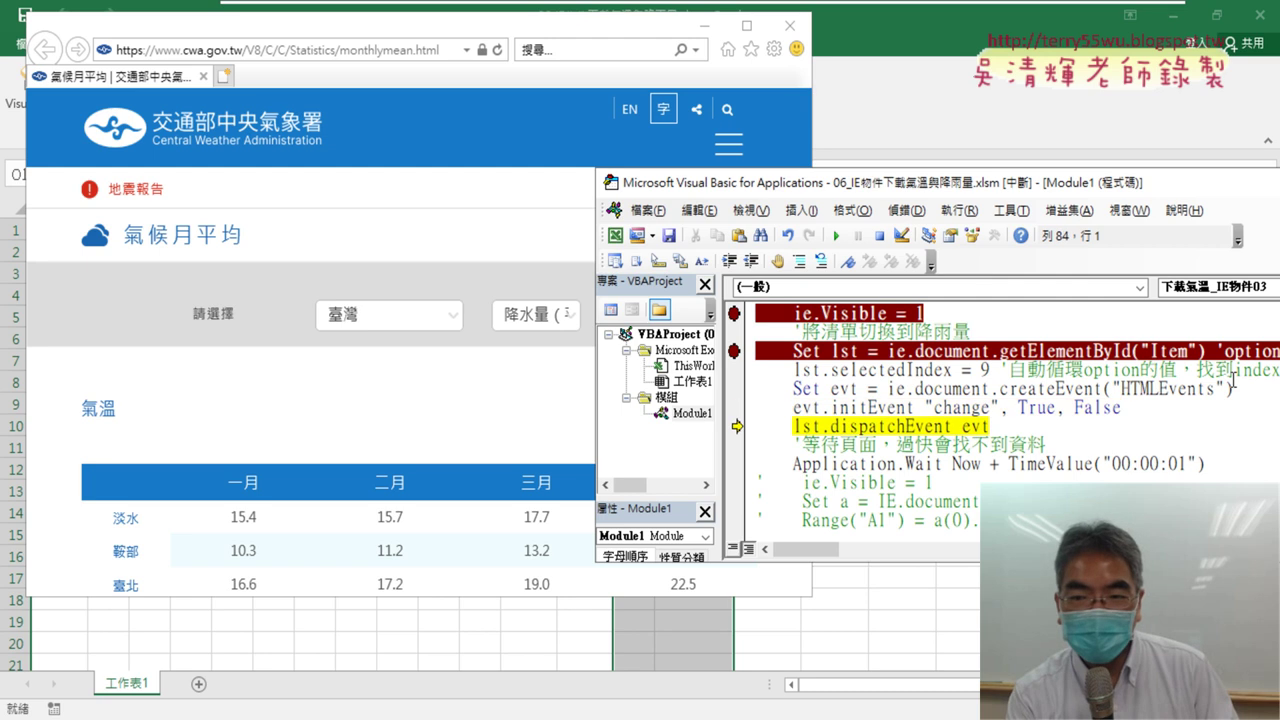
{"action": "left_click_drag", "start_coordinate": [831, 426], "coordinate": [948, 427]}
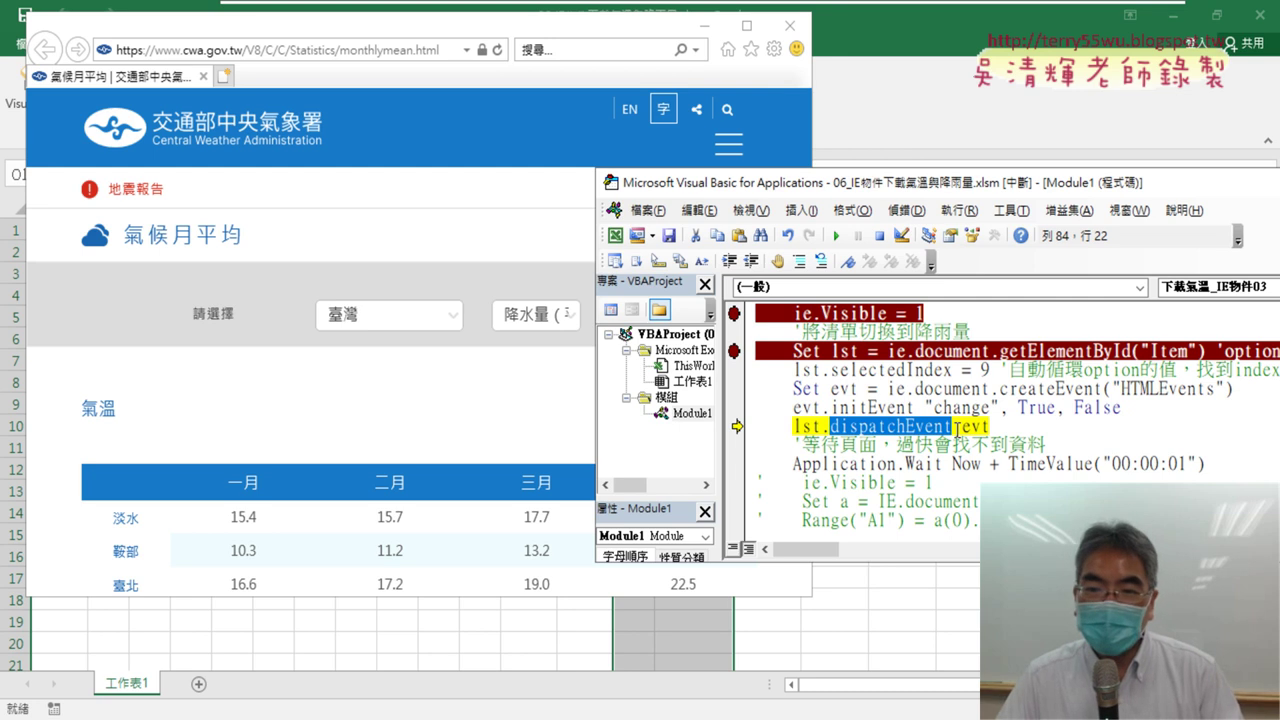
{"action": "left_click", "coordinate": [965, 427]}
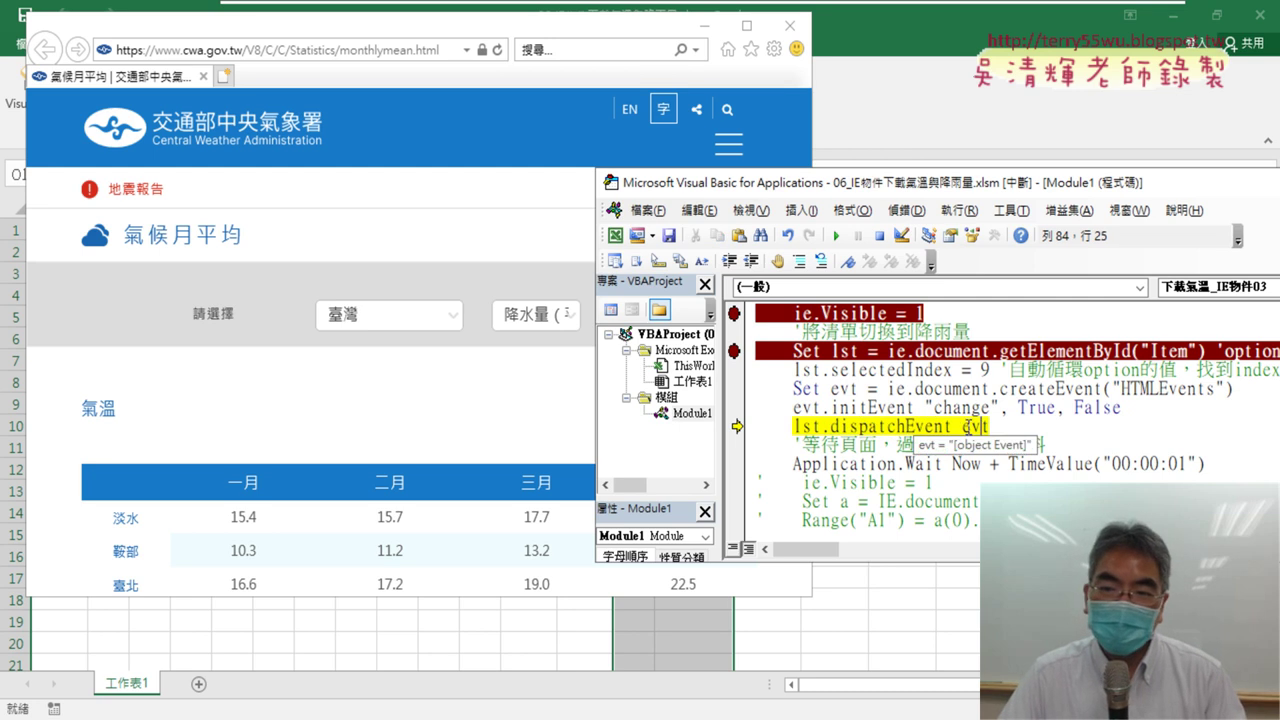
{"action": "key", "text": "F8"}
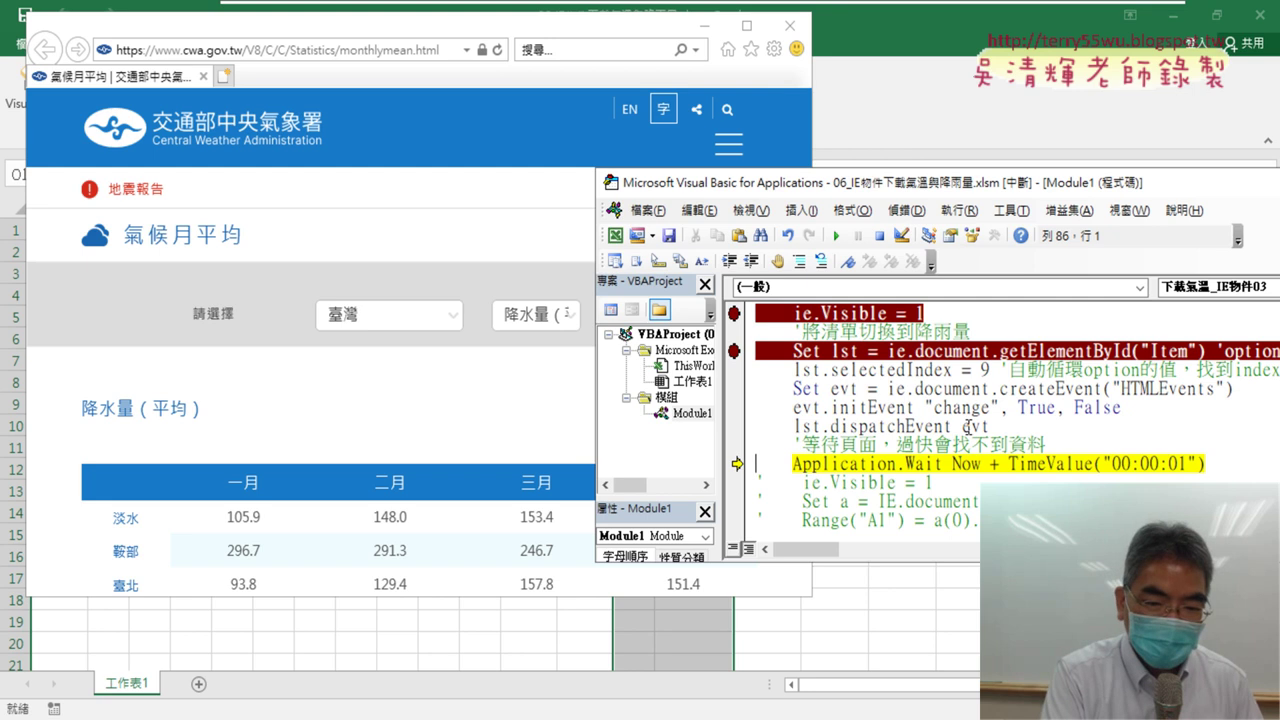
- Mark the rainfall choice, January–February values and wait line, then clear the annotations
{"action": "mouse_move", "coordinate": [548, 342]}
{"action": "left_mouse_down"}
{"action": "mouse_move", "coordinate": [576, 305]}
{"action": "mouse_move", "coordinate": [552, 345]}
{"action": "left_mouse_up"}
{"action": "left_click_drag", "start_coordinate": [351, 584], "coordinate": [307, 592]}
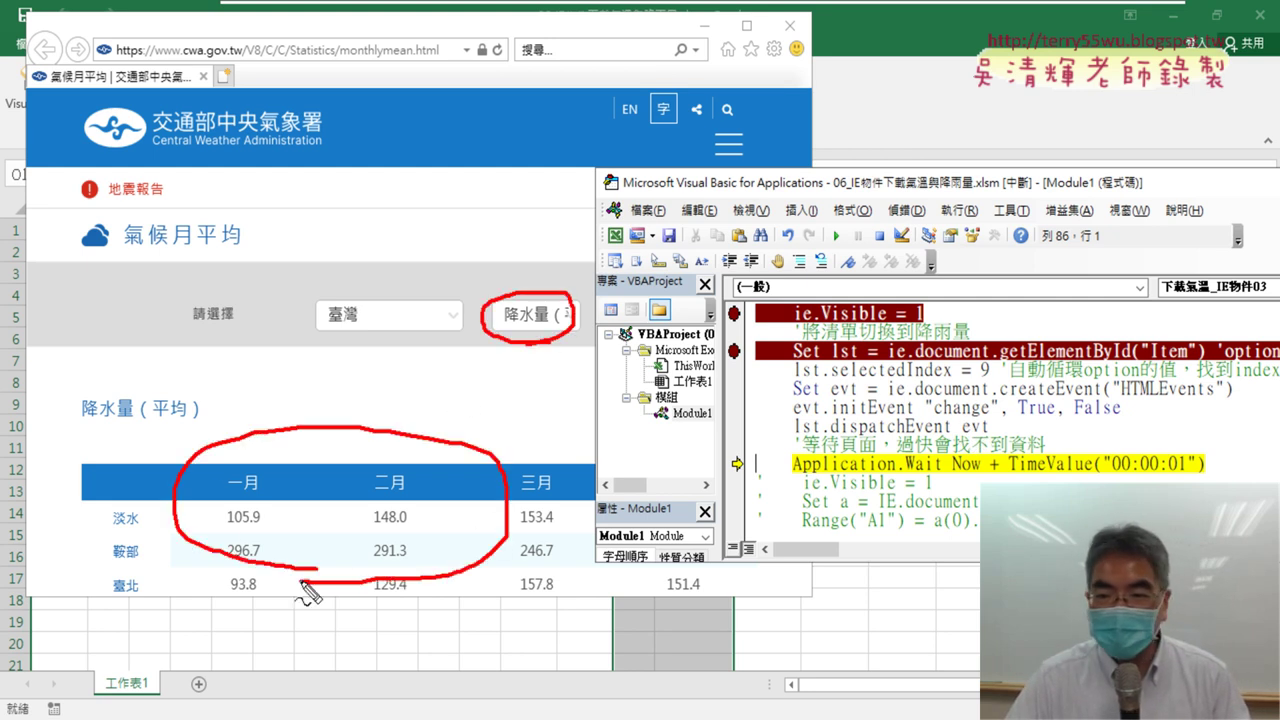
{"action": "left_click_drag", "start_coordinate": [742, 378], "coordinate": [786, 452]}
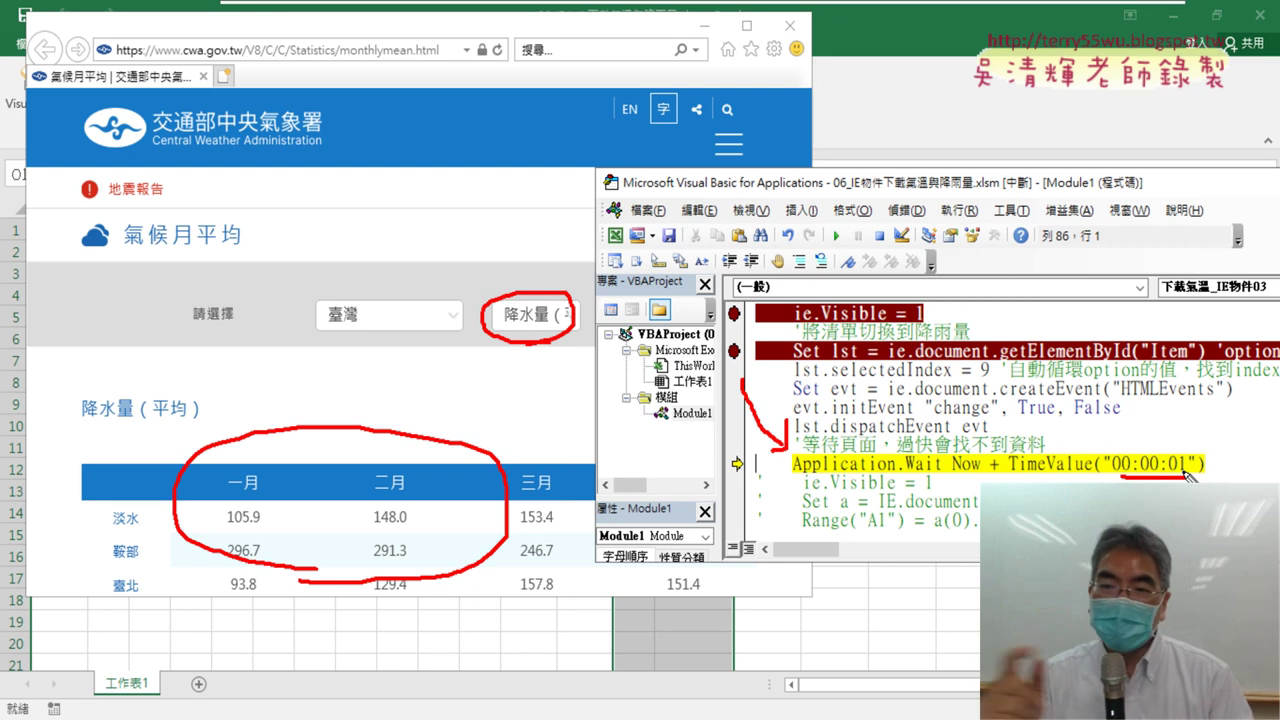
{"action": "key", "text": "Escape"}
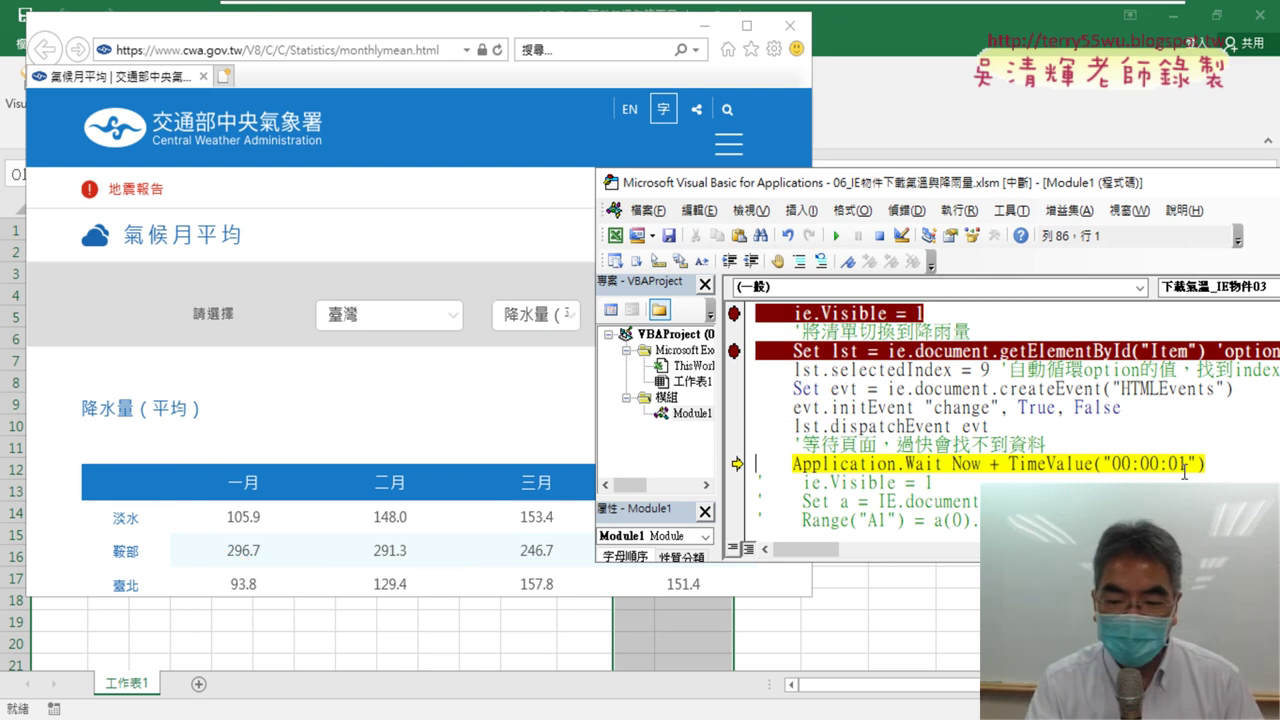
- Let the macro finish and view the worksheet filled with rainfall averages
{"action": "key", "text": "F8"}
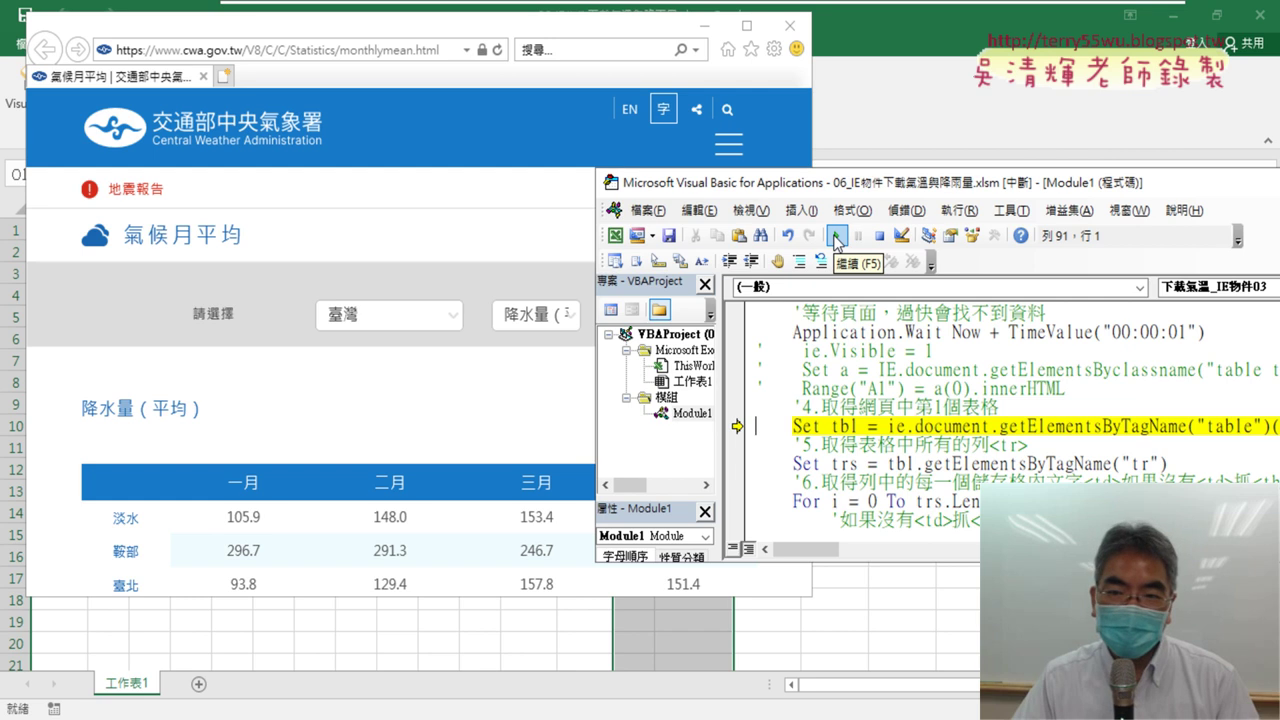
{"action": "left_click", "coordinate": [836, 237]}
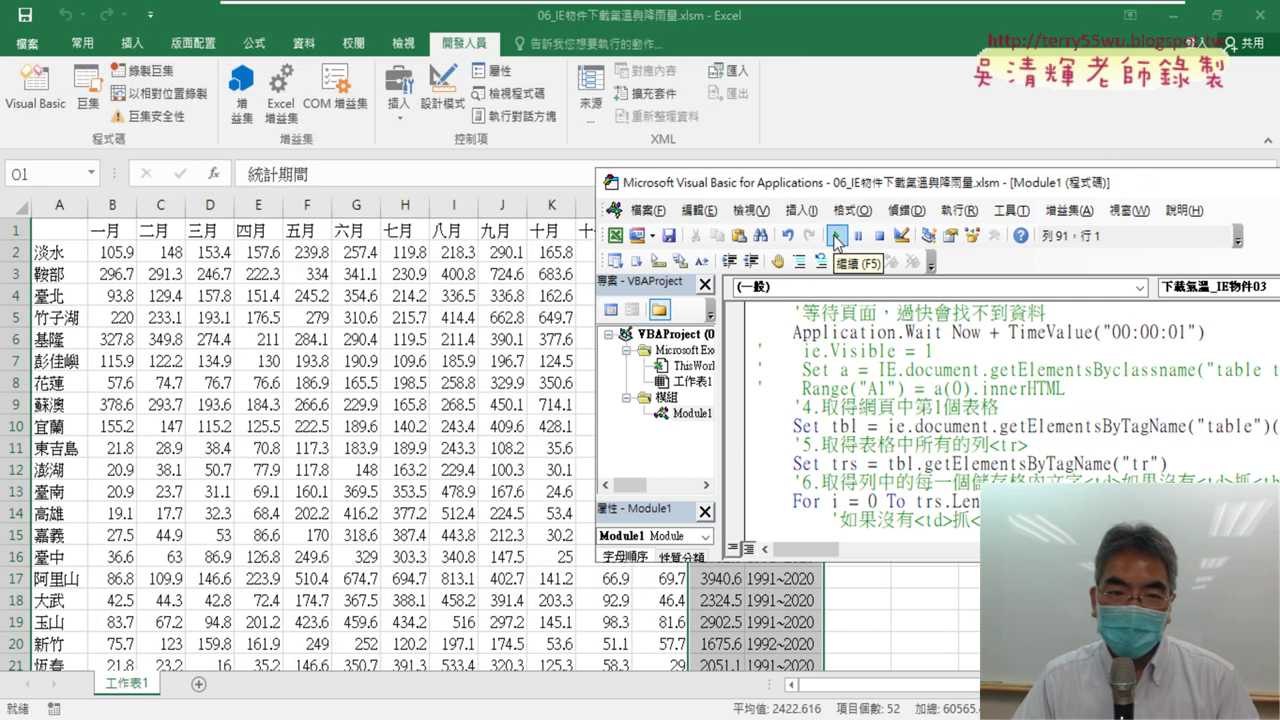
{"action": "left_click", "coordinate": [208, 298]}
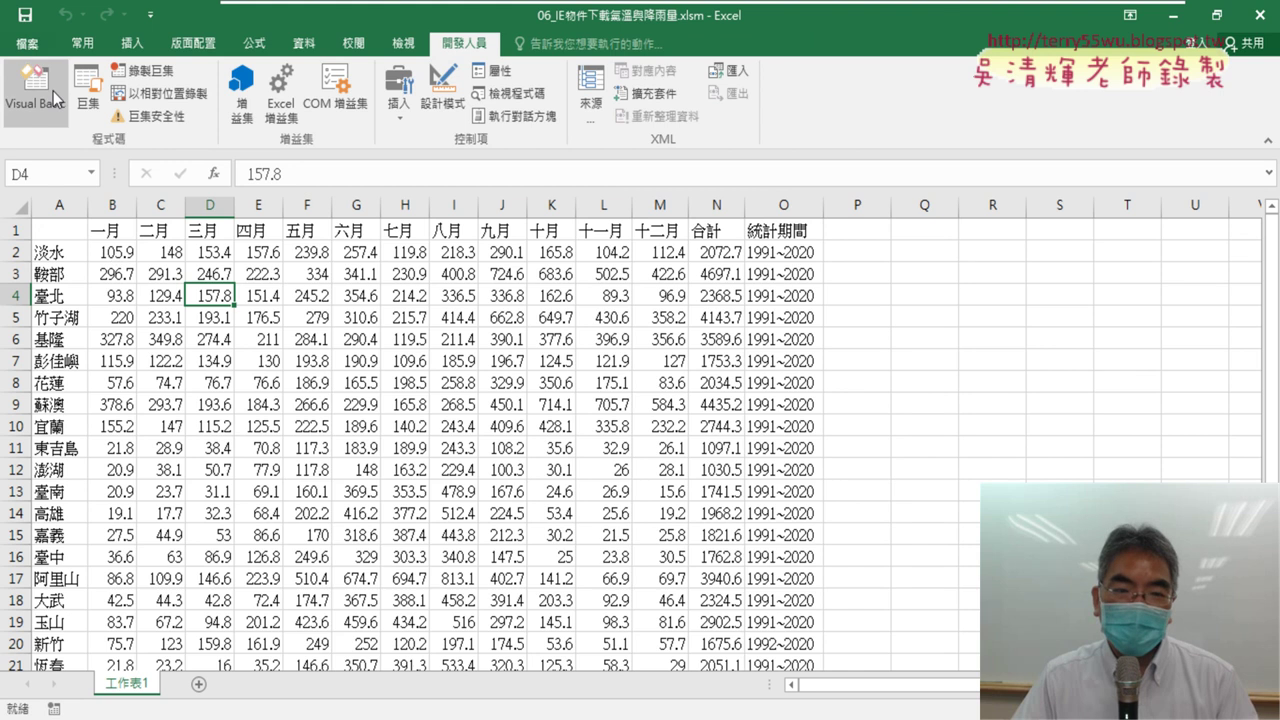
{"action": "key", "text": "alt+Tab"}
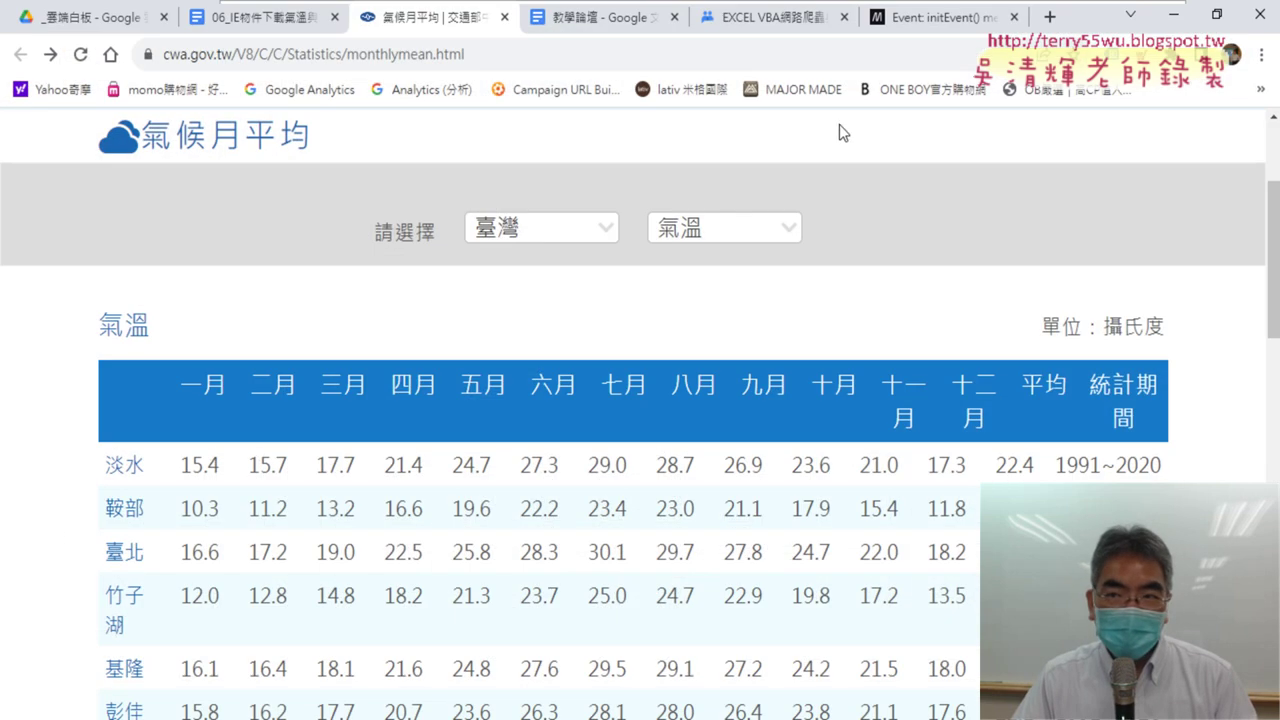
- Resize Chrome beside the sheet, choose 降水量（平均） in the element list, and maximize it
{"action": "left_click_drag", "start_coordinate": [1083, 28], "coordinate": [858, 25]}
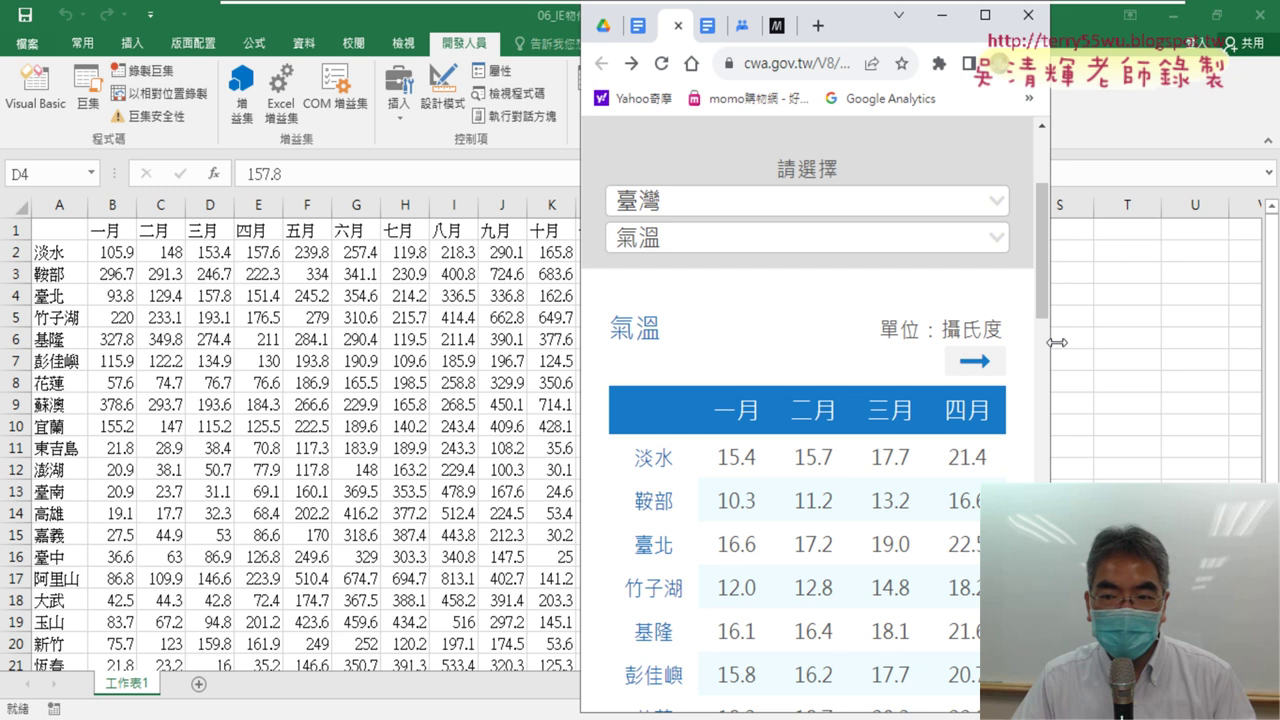
{"action": "left_click_drag", "start_coordinate": [1057, 342], "coordinate": [1210, 340]}
{"action": "left_click", "coordinate": [1006, 250]}
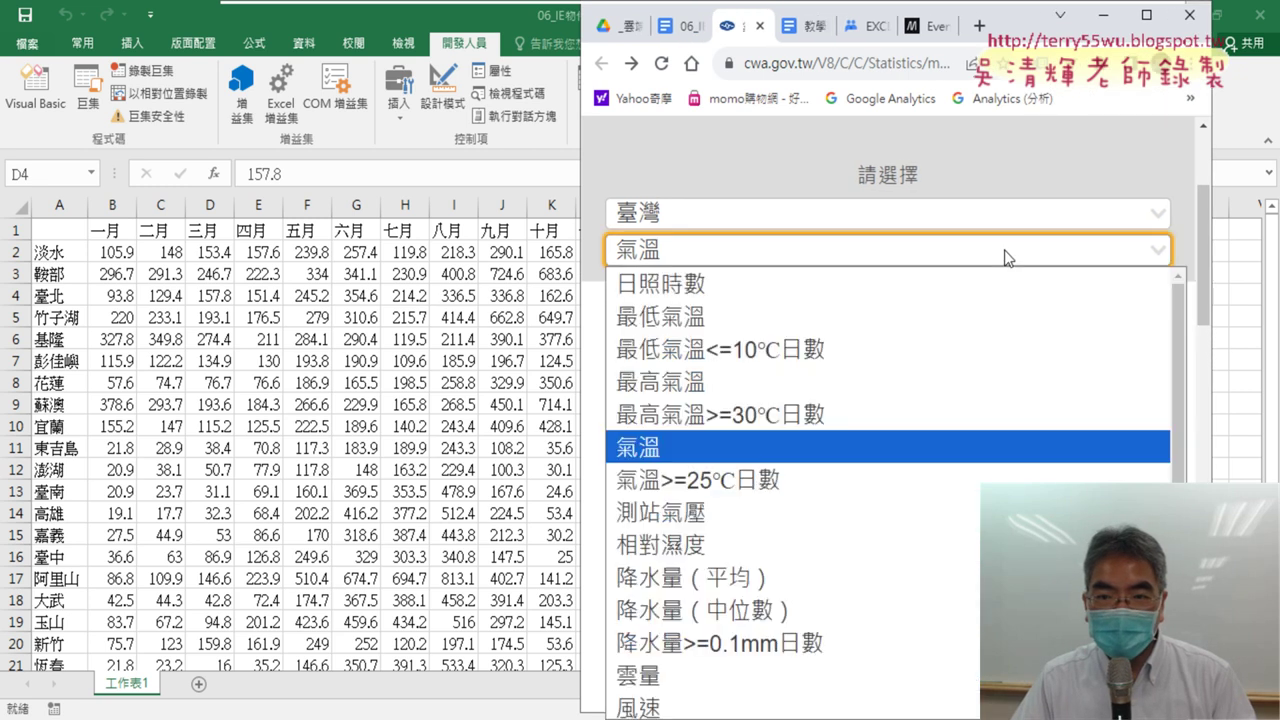
{"action": "left_click", "coordinate": [913, 578]}
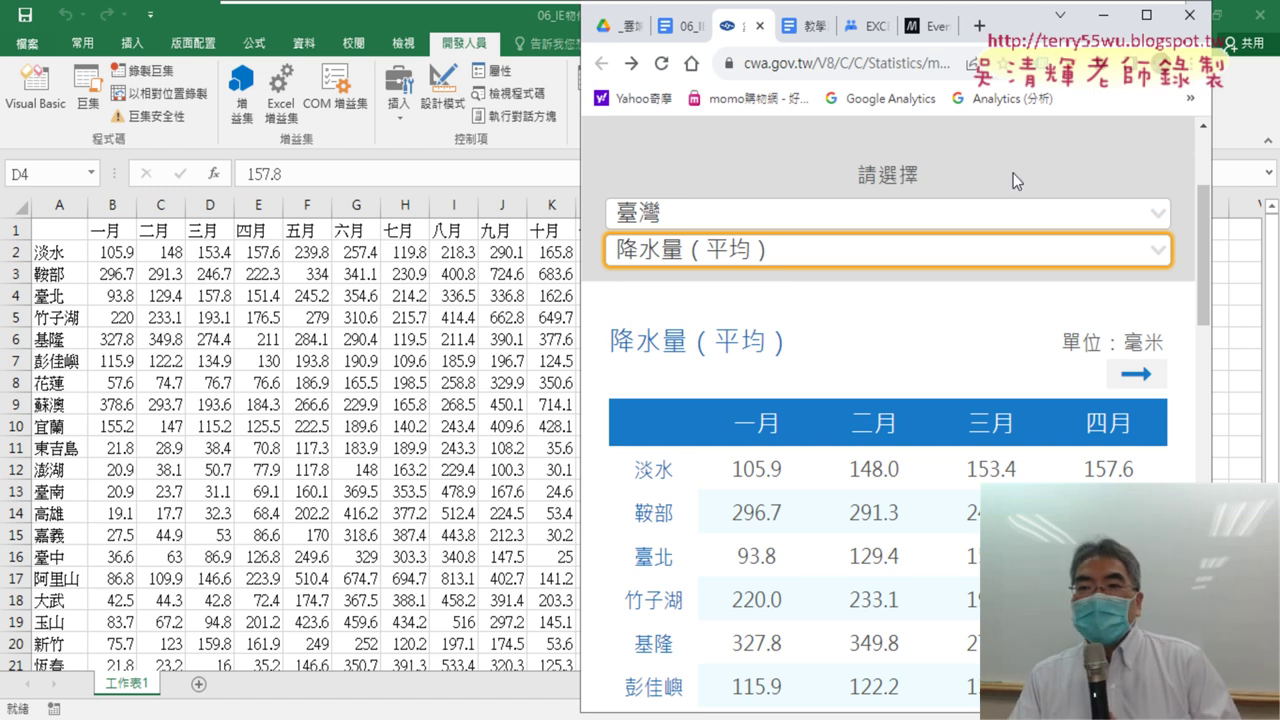
{"action": "left_click", "coordinate": [1147, 28]}
{"action": "left_click", "coordinate": [727, 243]}
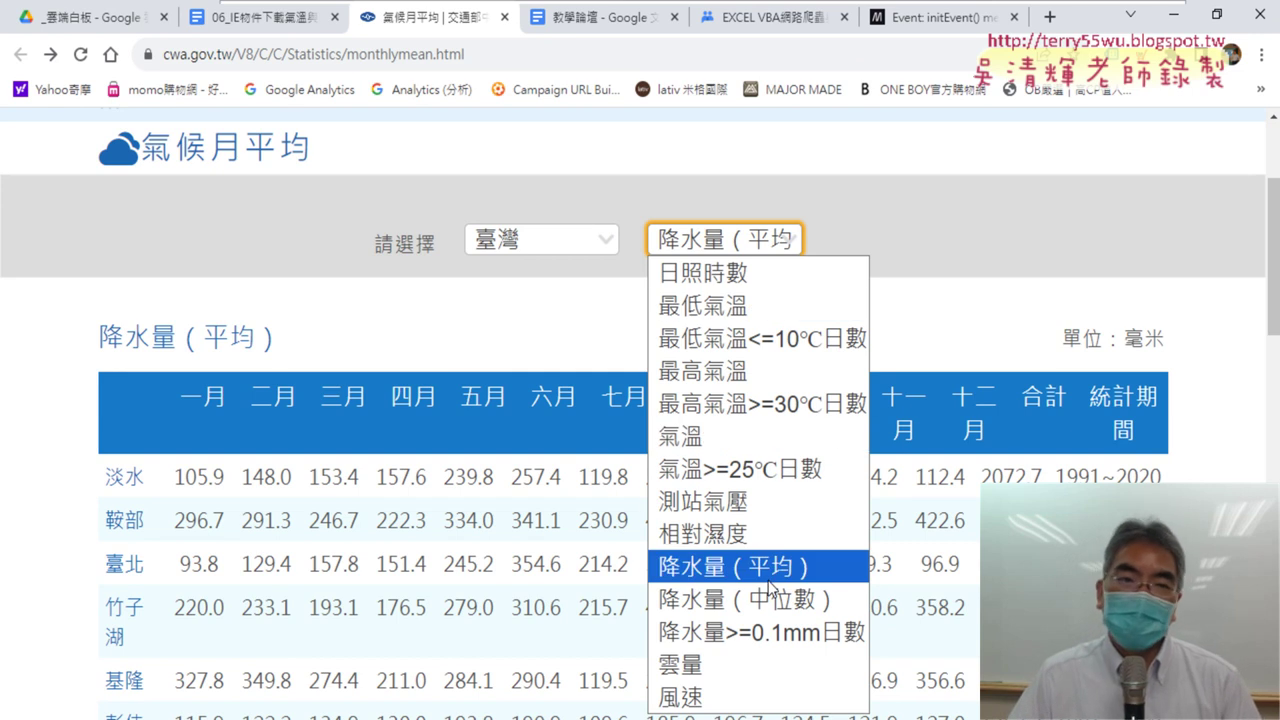
{"action": "left_click", "coordinate": [1027, 228]}
- Show the Google Docs notes and highlight the Set lst through Application.Wait code lines
{"action": "left_click", "coordinate": [227, 8]}
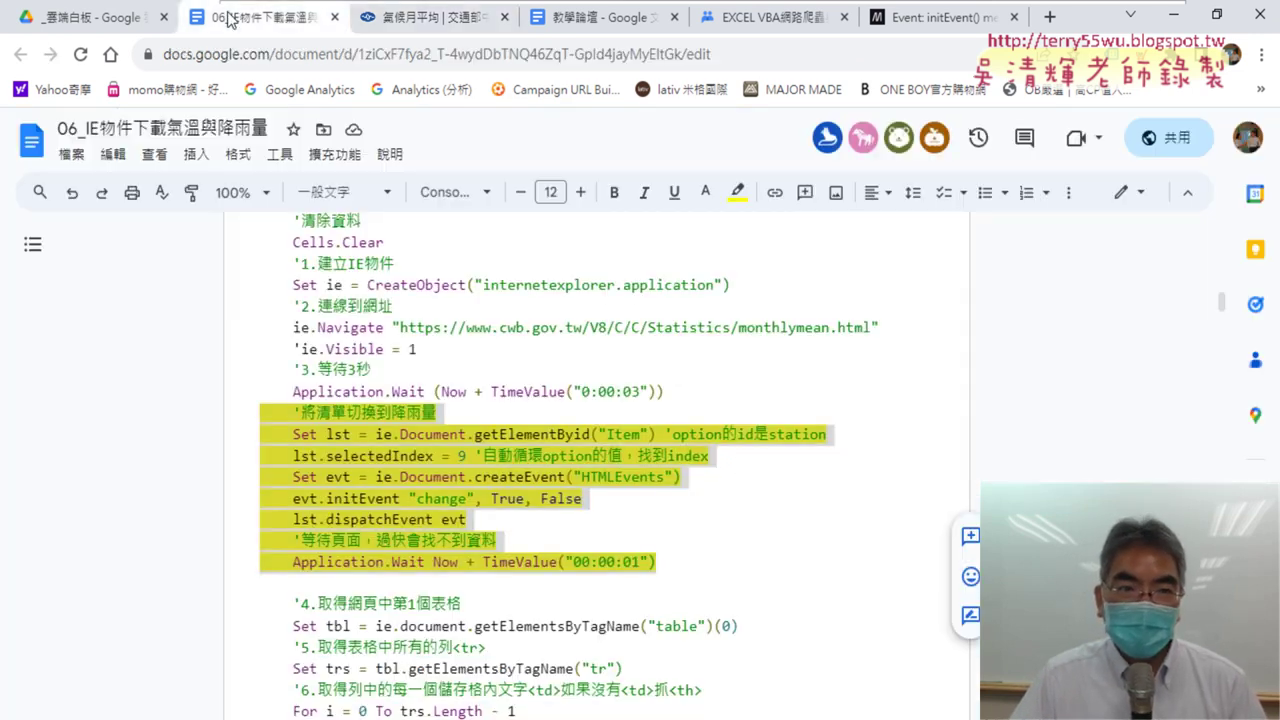
{"action": "scroll", "coordinate": [686, 373], "scroll_direction": "down", "scroll_amount": 1}
{"action": "left_click", "coordinate": [681, 459]}
{"action": "left_click_drag", "start_coordinate": [681, 459], "coordinate": [244, 318]}
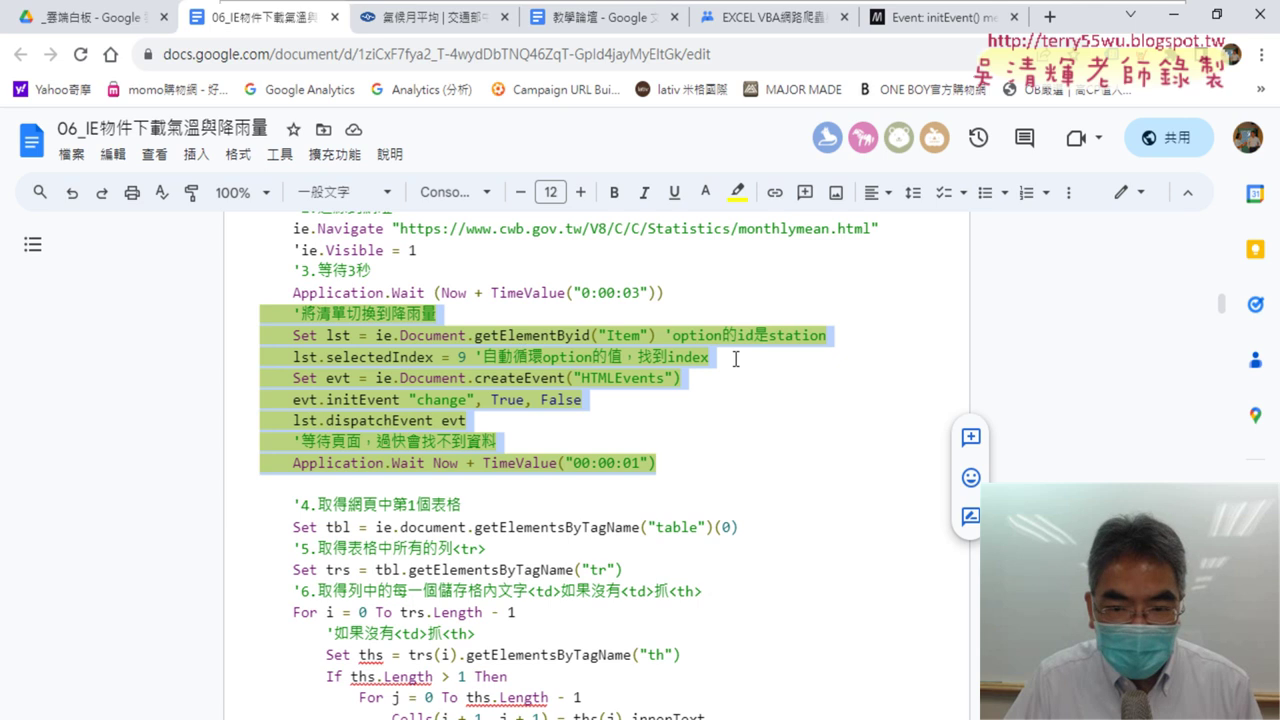
{"action": "left_click_drag", "start_coordinate": [735, 357], "coordinate": [222, 337]}
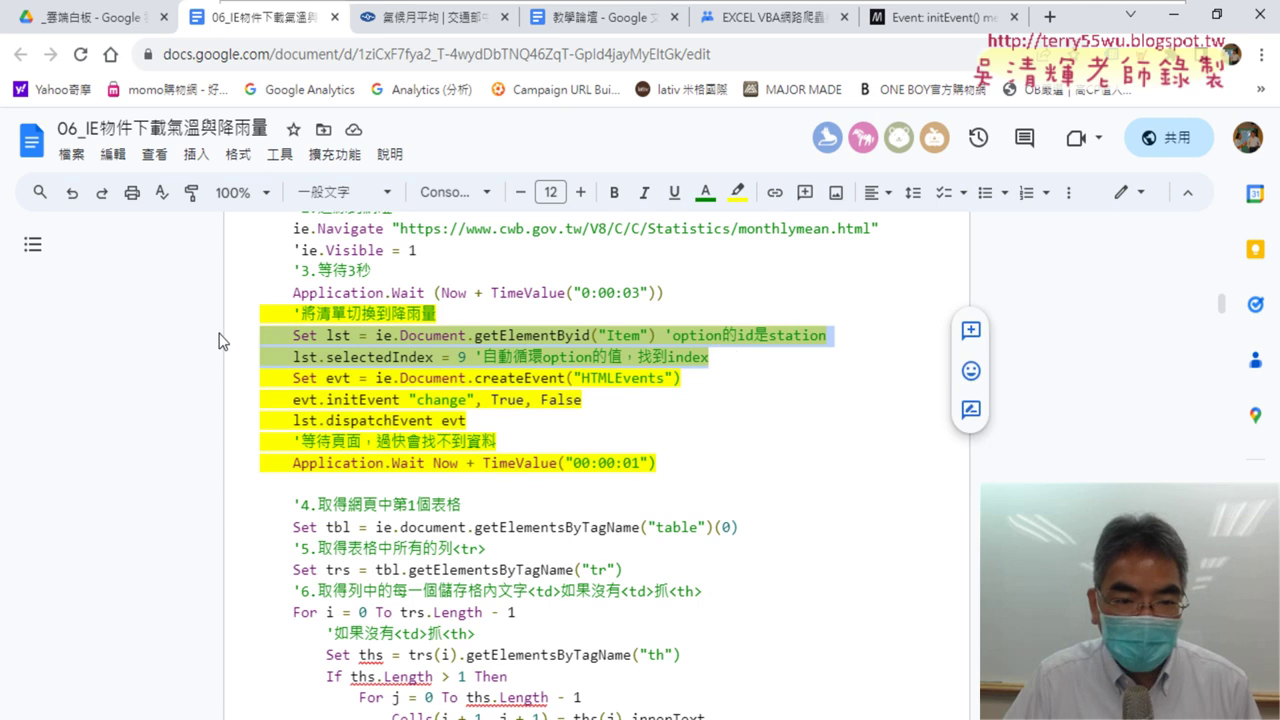
{"action": "left_click_drag", "start_coordinate": [694, 476], "coordinate": [230, 375]}
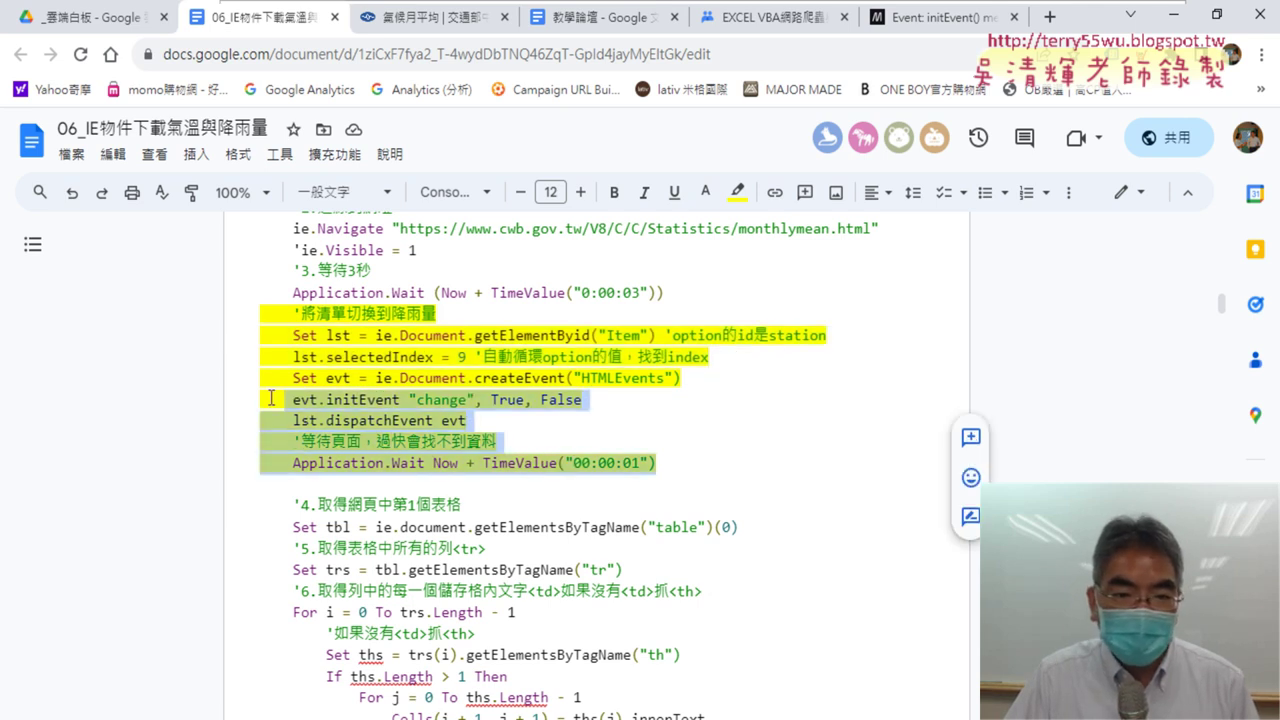
{"action": "left_click_drag", "start_coordinate": [498, 441], "coordinate": [256, 367]}
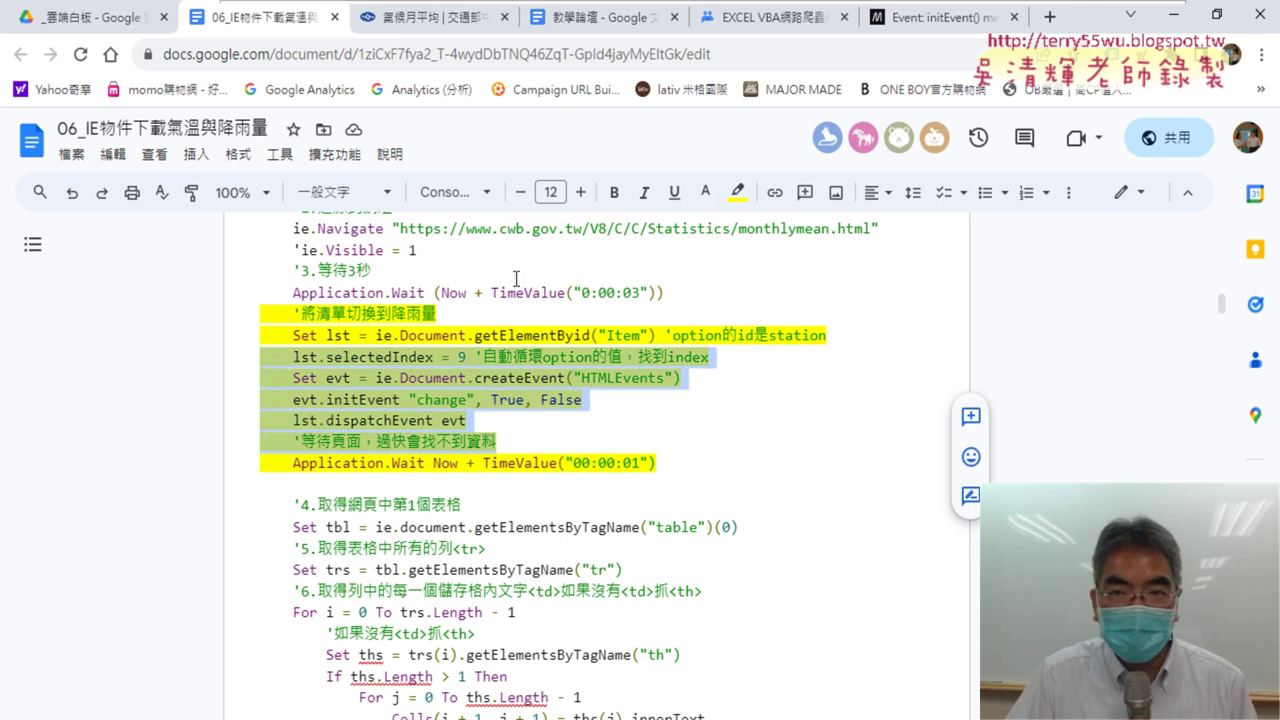
- Bring up the EVO teacher console with thumbnails of student screens 608-001 onward
{"action": "mouse_move", "coordinate": [672, 8]}
{"action": "left_click", "coordinate": [1095, 24]}
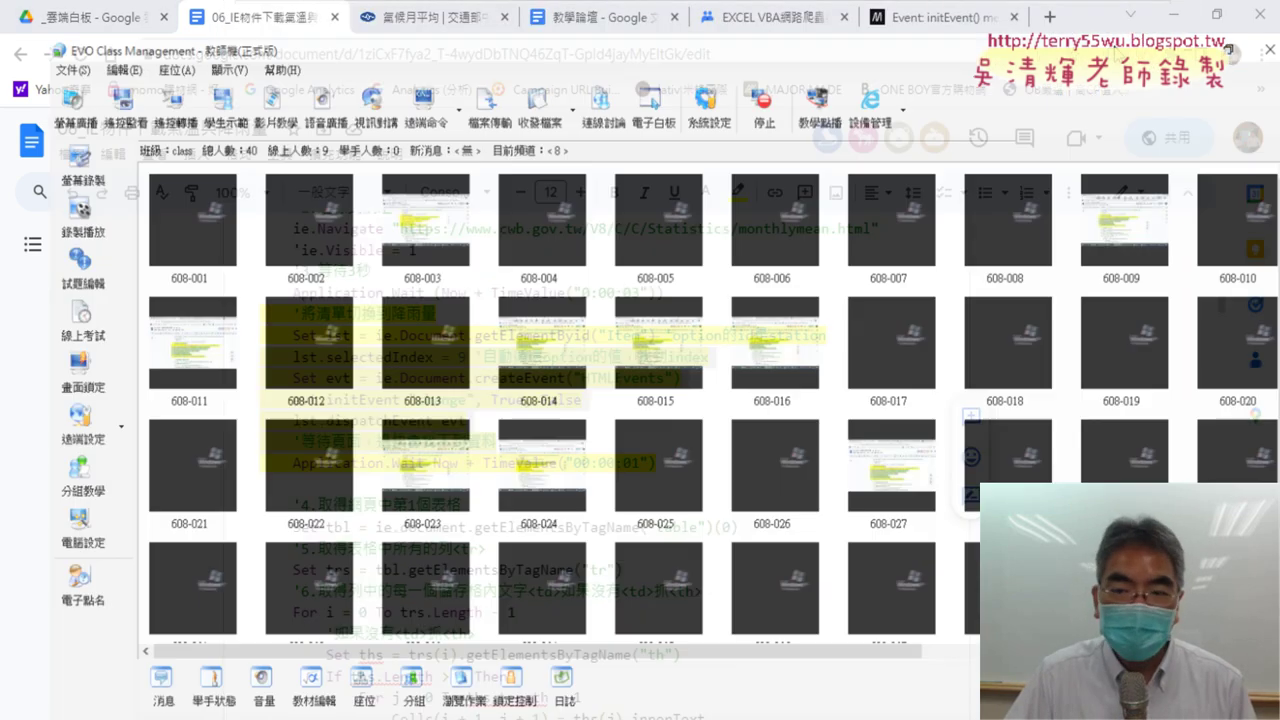